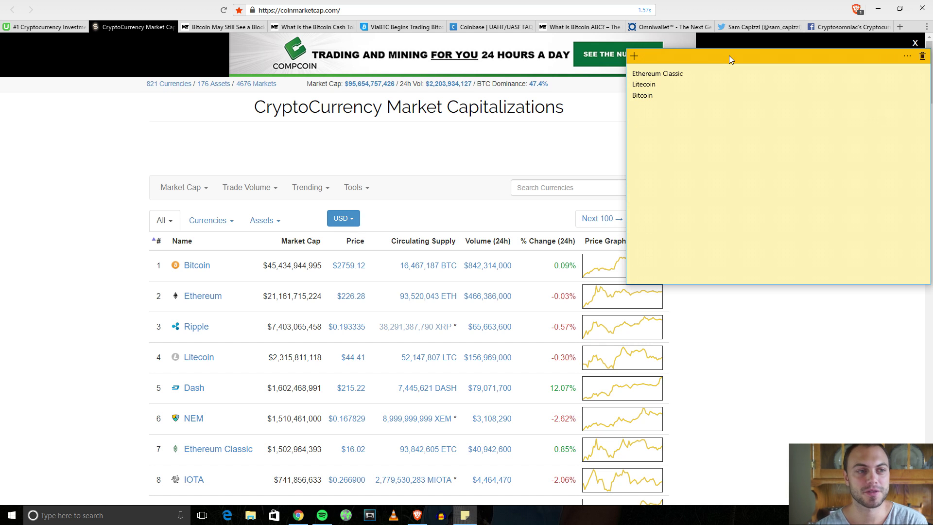
Move the sticky note aside, skim the crypto Facebook group posts, then go to the Twitter tab.
left_click_drag(729, 55, 661, 53)
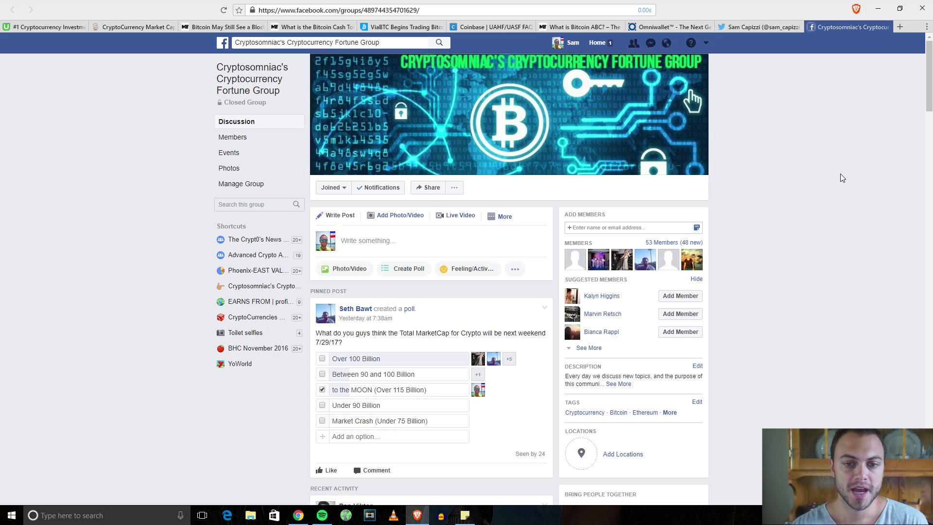
scroll(772, 269, "down", 10)
scroll(768, 282, "up", 5)
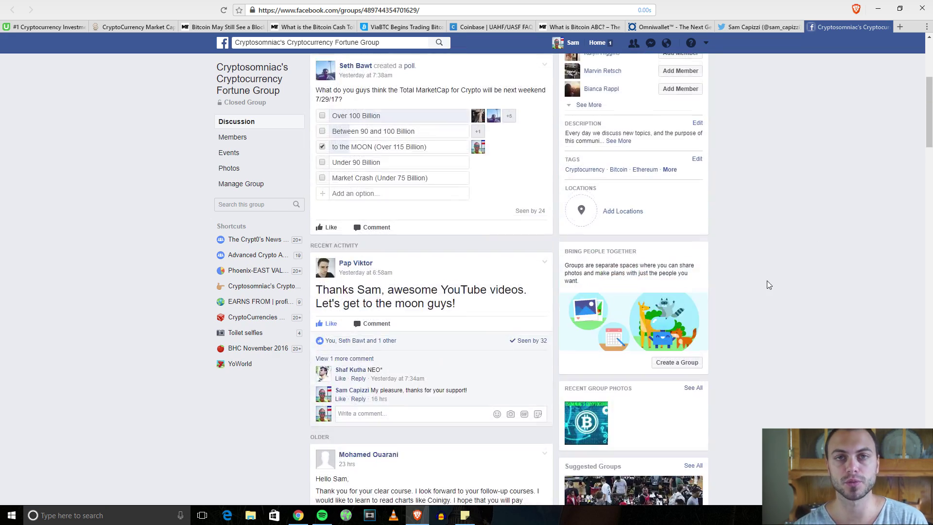
scroll(768, 285, "up", 4)
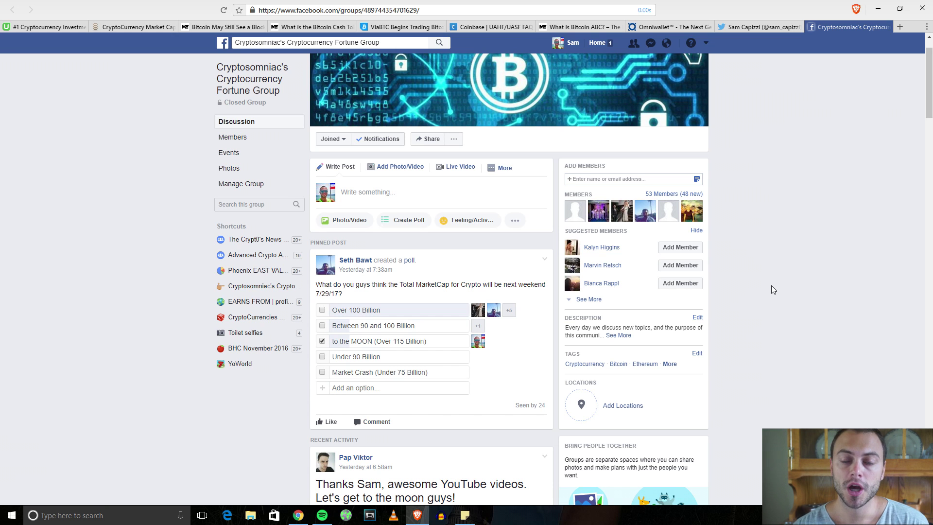
left_click(742, 31)
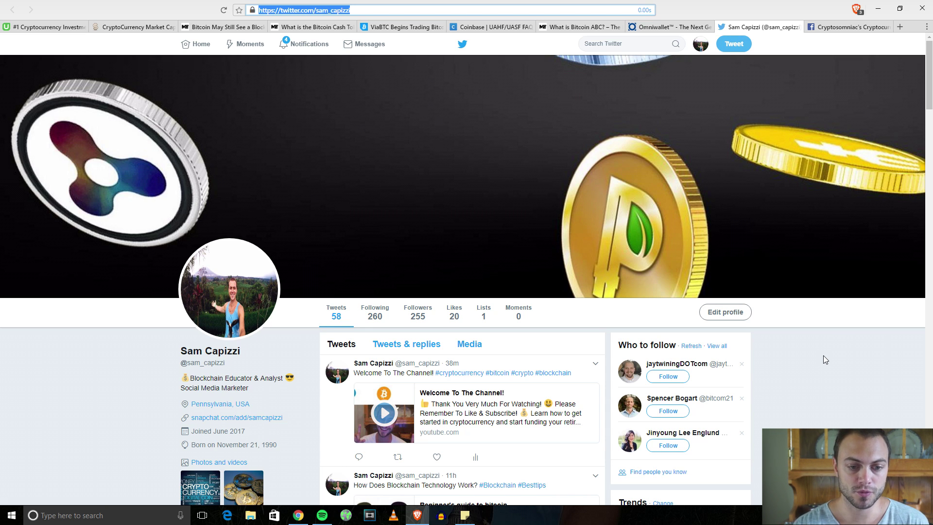
View the Twitter profile, then bring up the sticky note listing Ethereum Classic, Litecoin and Bitcoin.
scroll(802, 353, "down", 1)
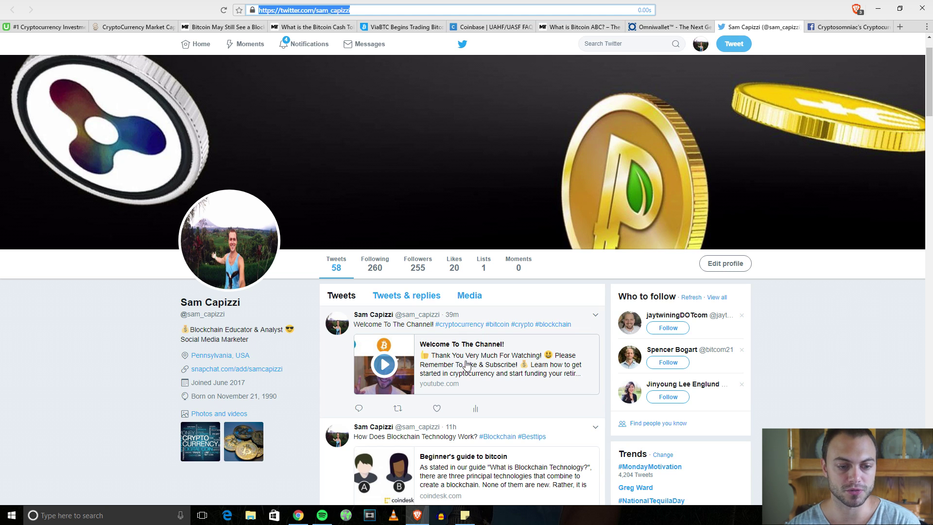
left_click(812, 402)
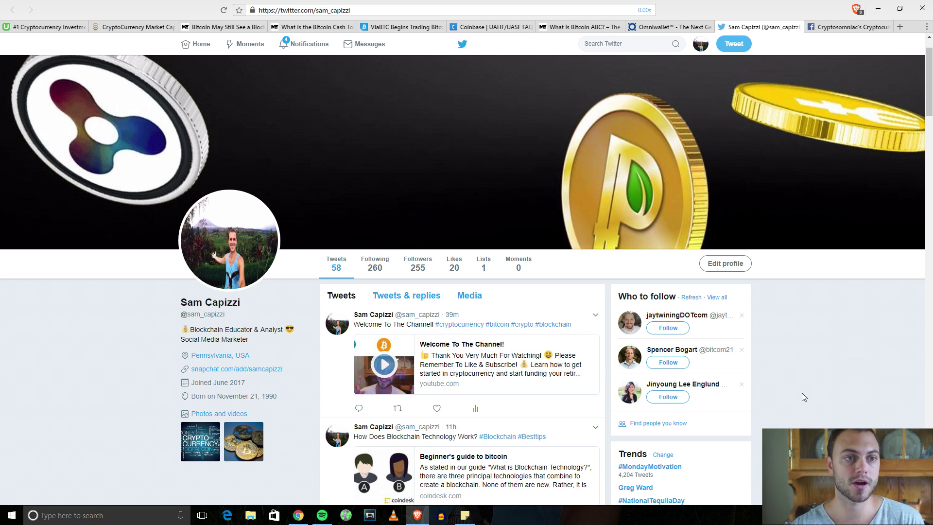
left_click(465, 515)
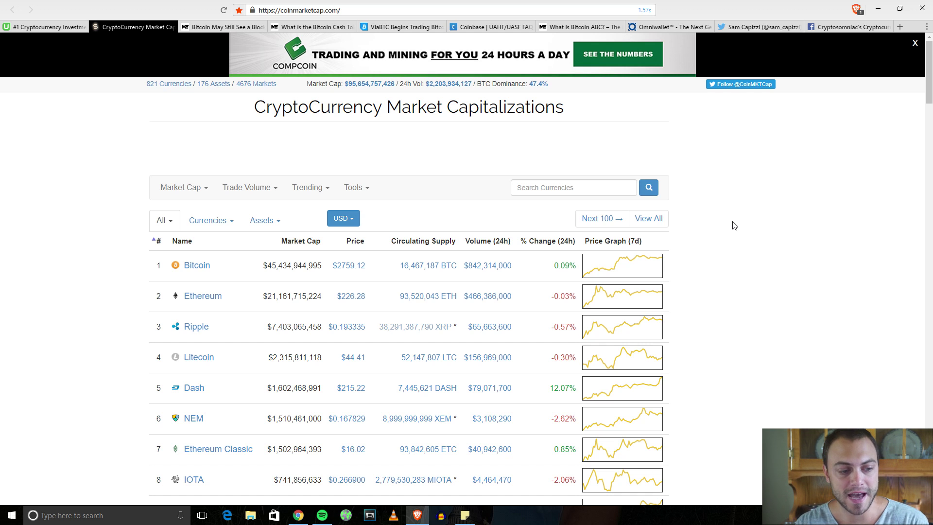
Leave the CoinMarketCap table and switch to the Udemy course tab.
left_click(47, 28)
Return to Udemy's cryptocurrency course page, then open the Merkle article on the August 1st Bitcoin split.
left_click(92, 250)
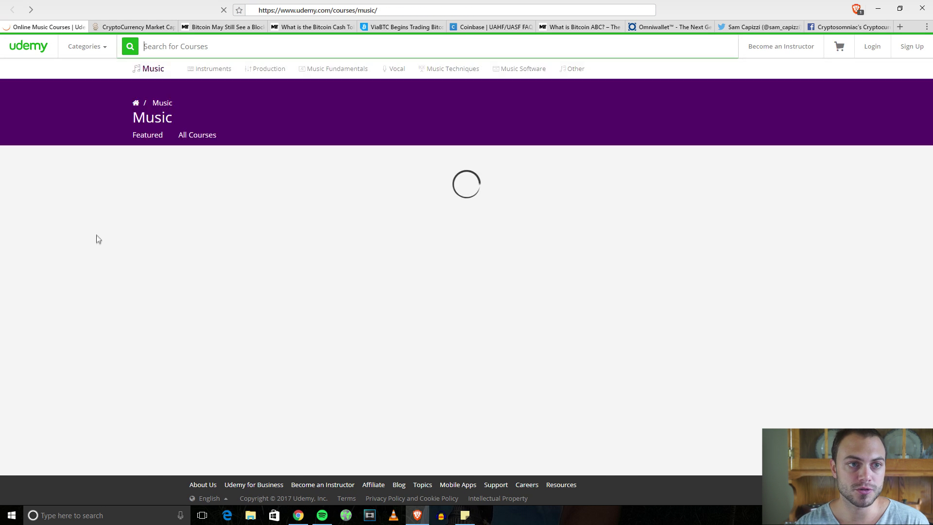
key("alt+Left")
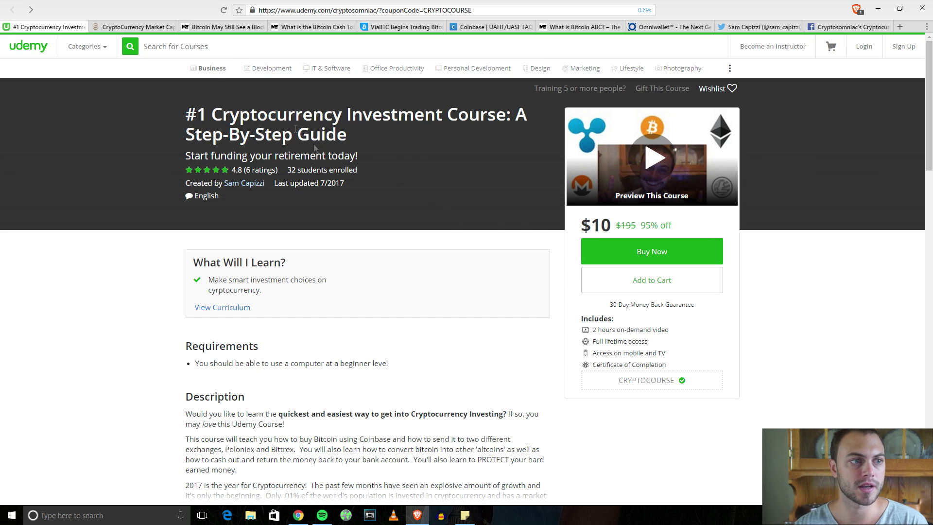
left_click(136, 26)
left_click(224, 27)
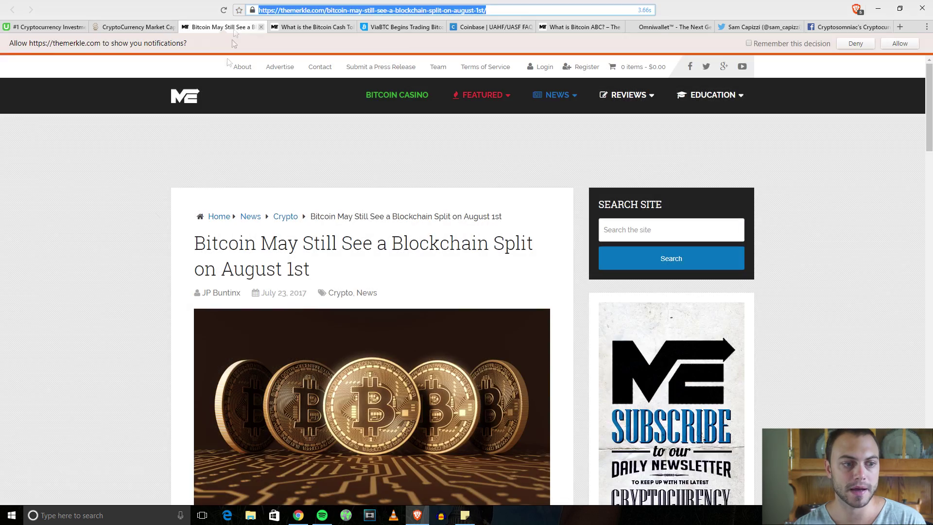
Read down to the Bitcoin ABC chain-split section, highlighting the ViaBTC mining-power passage.
scroll(111, 291, "down", 1)
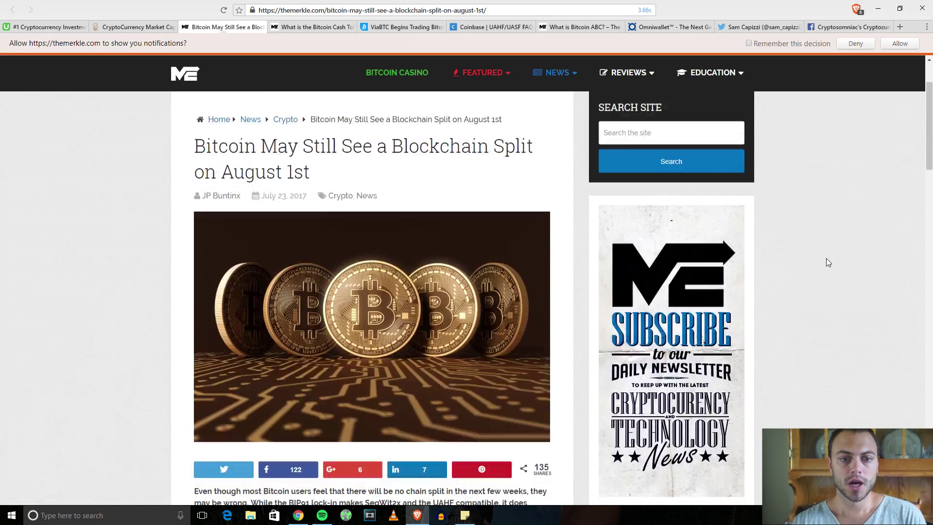
scroll(828, 262, "down", 8)
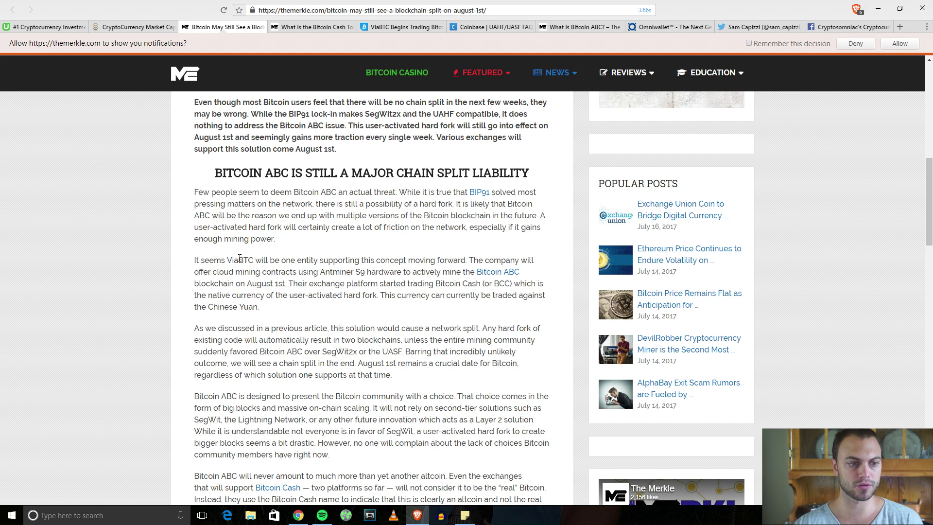
left_click_drag(232, 258, 234, 271)
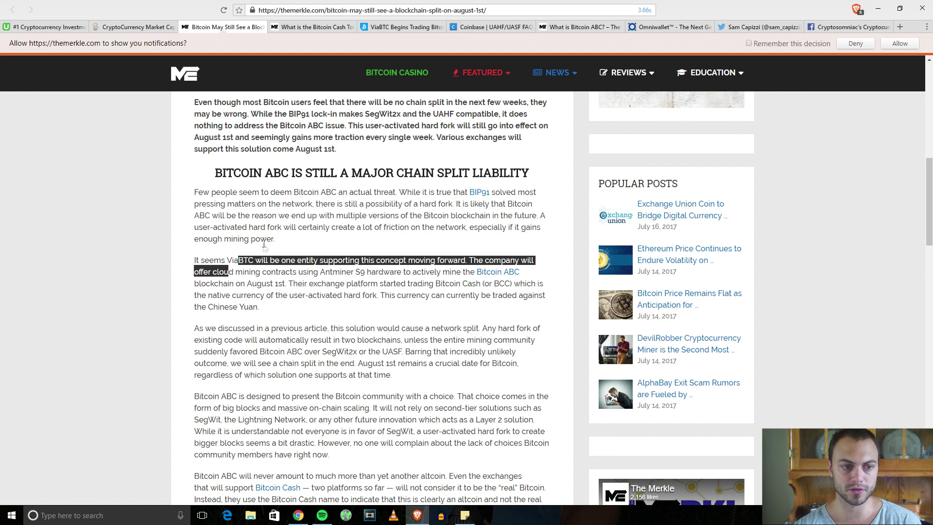
left_click_drag(282, 240, 302, 232)
left_click(365, 256)
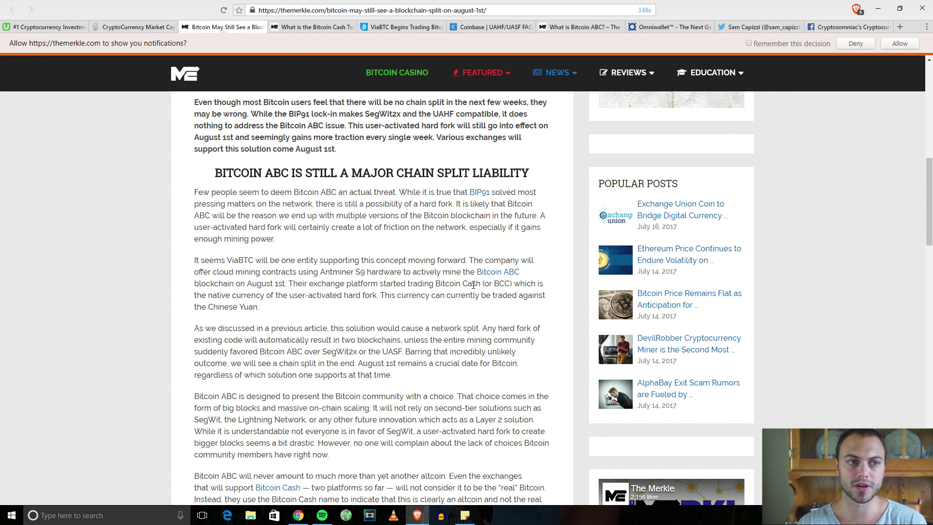
Search CoinMarketCap for 'bcc' and view Bitcoin Cash (Futures) markets, where ViaBTC is the only source.
left_click(134, 26)
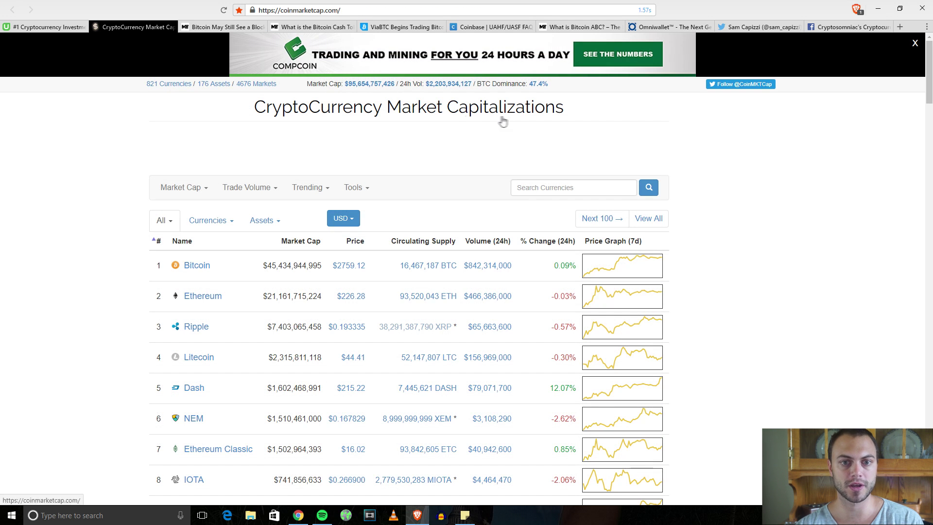
left_click(538, 194)
type("bcc")
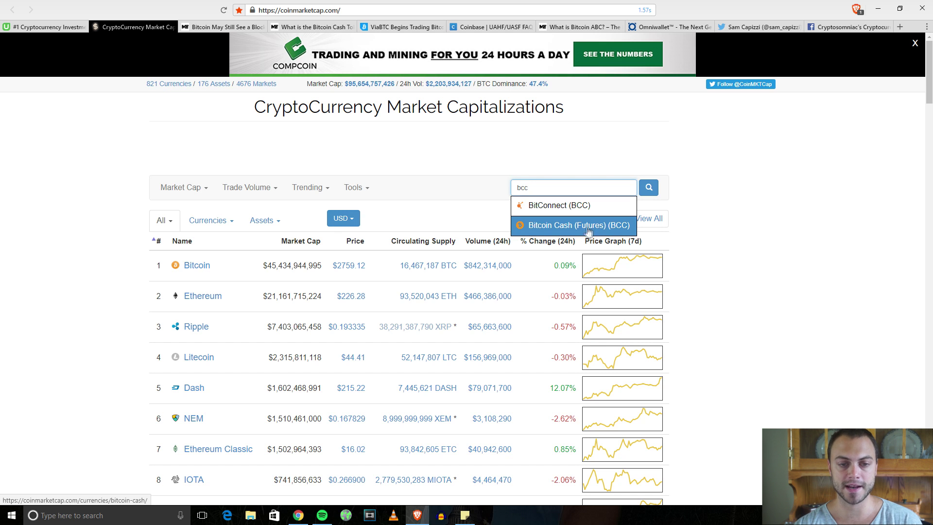
left_click(564, 229)
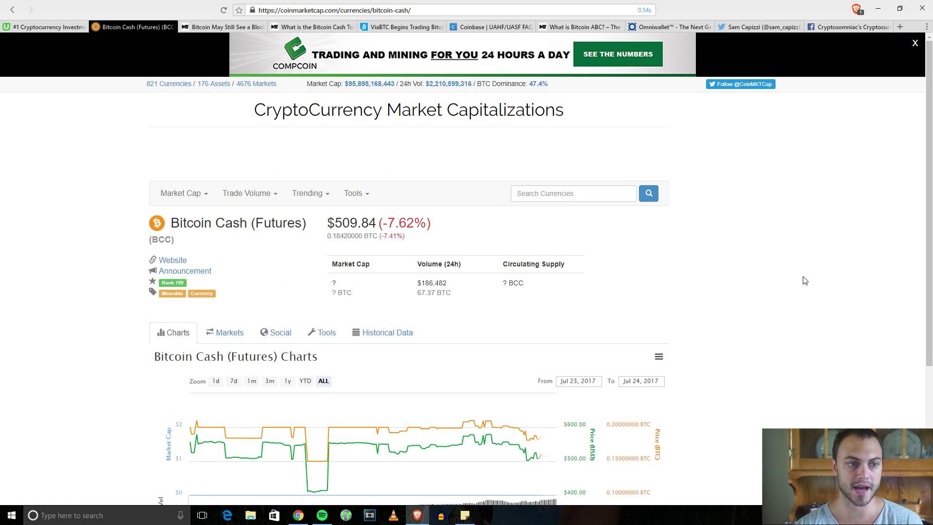
scroll(804, 282, "down", 2)
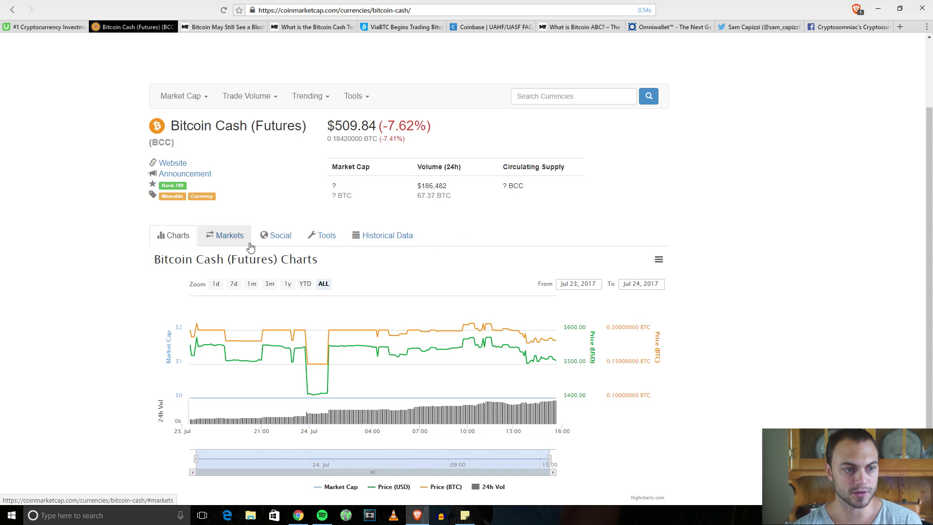
left_click(226, 235)
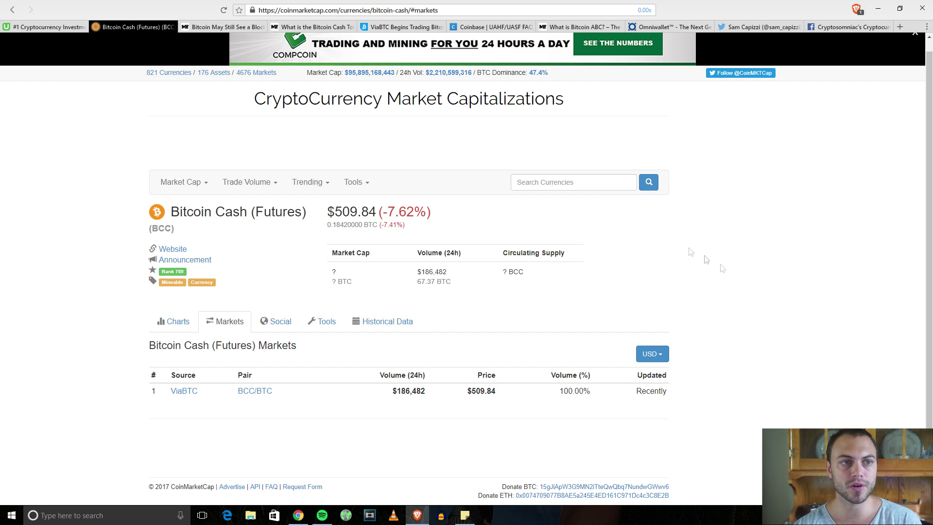
left_click(208, 28)
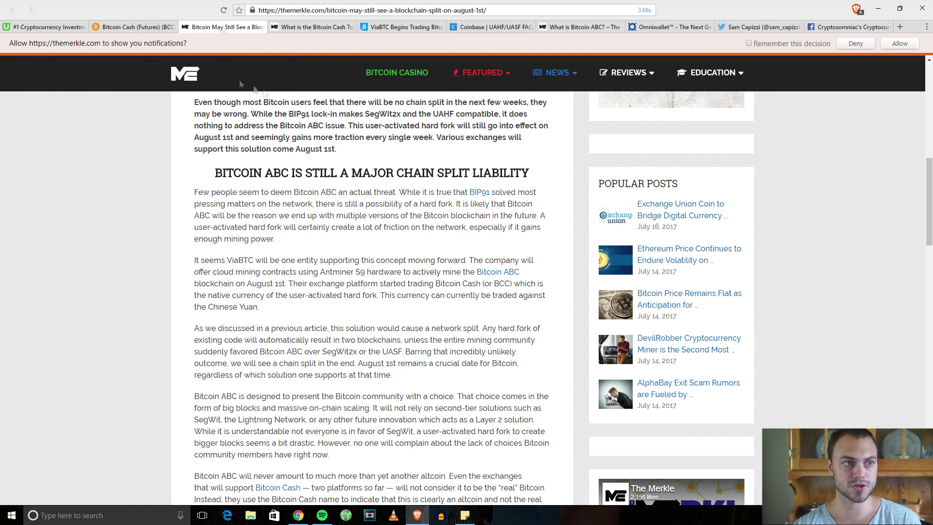
Cross-check the $509.84 Bitcoin Cash (Futures) price against the Merkle article.
left_click(141, 27)
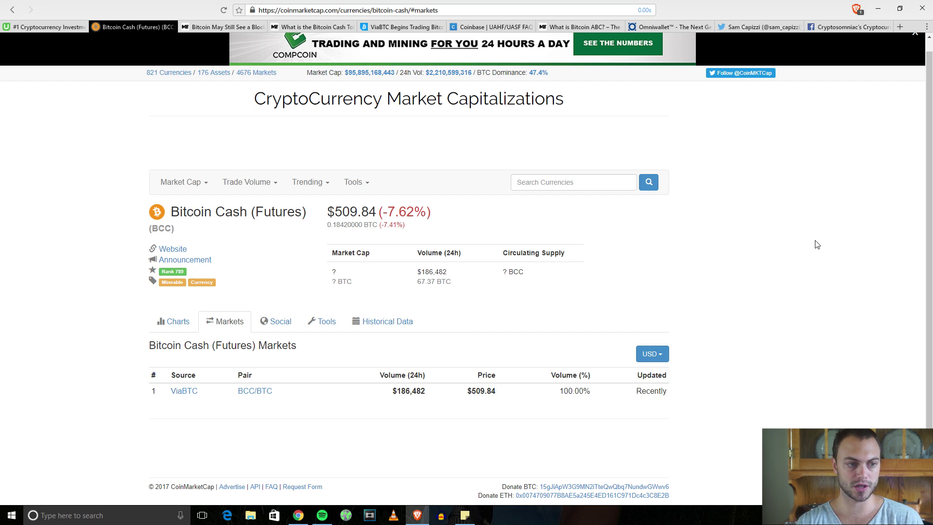
left_click(224, 26)
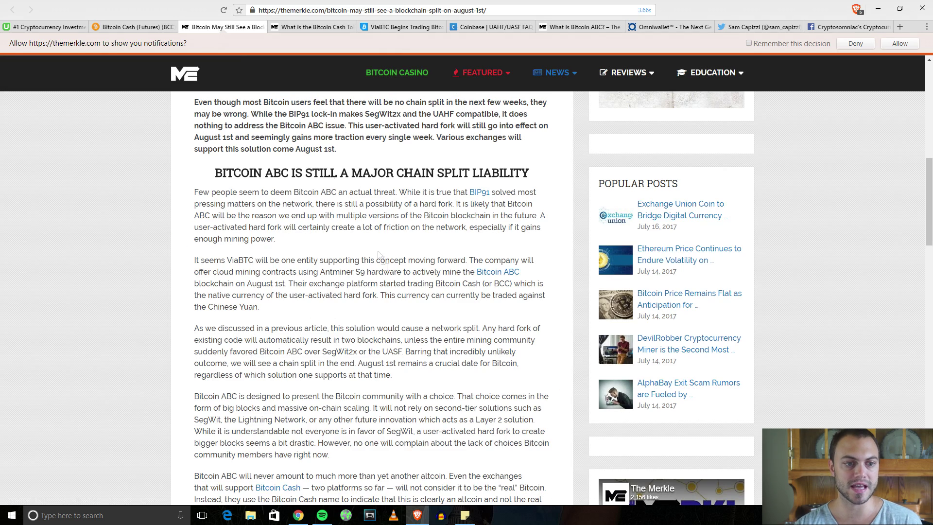
scroll(369, 327, "down", 1)
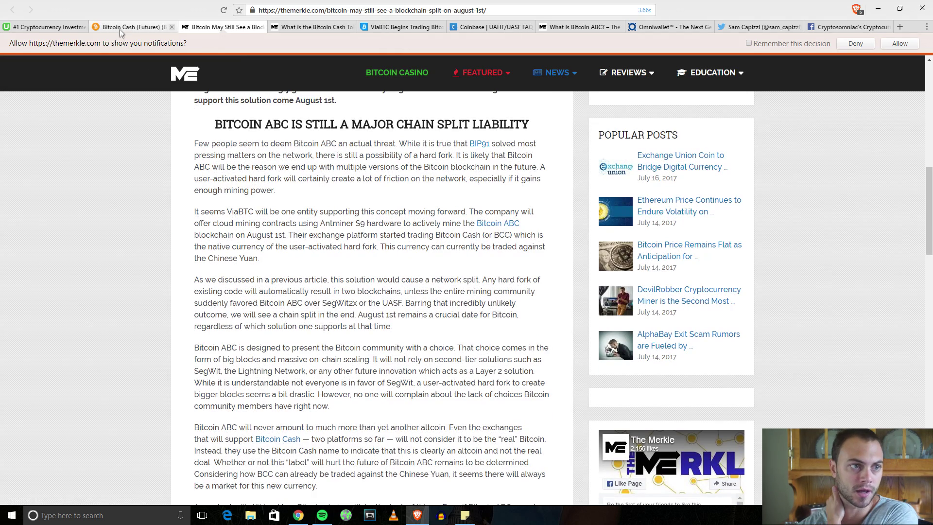
left_click(126, 26)
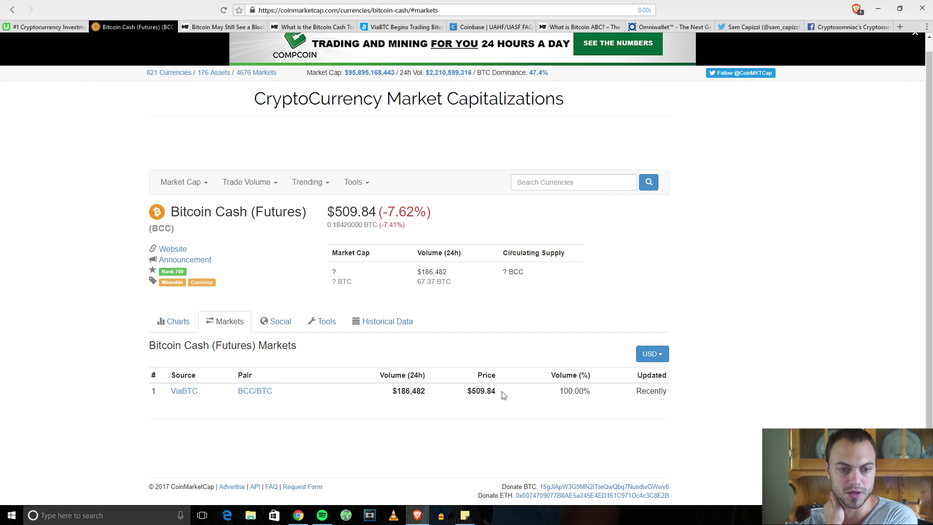
left_click_drag(503, 393, 479, 393)
left_click(224, 27)
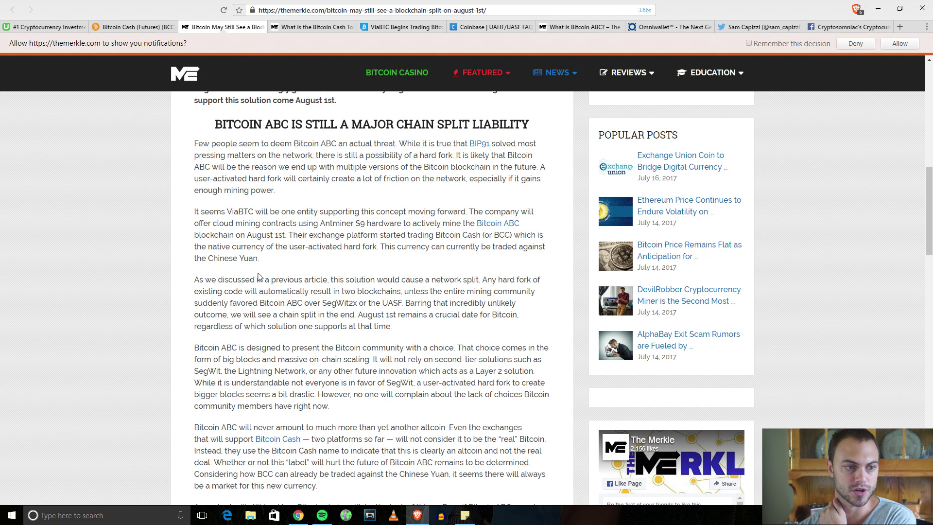
Finish reading the Bitcoin ABC section, then bring up the Coinbase UAHF/UASF FAQ.
left_click_drag(269, 267, 208, 259)
left_click_drag(293, 279, 298, 279)
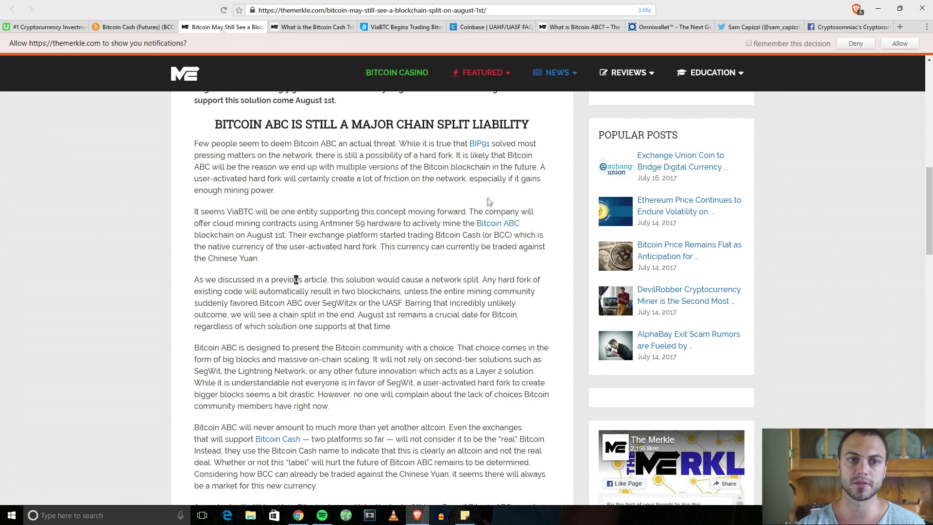
left_click(492, 28)
Read the Coinbase FAQ line on accessing UAHF coins, then return to the Bitcoin Cash token article.
left_click(810, 262)
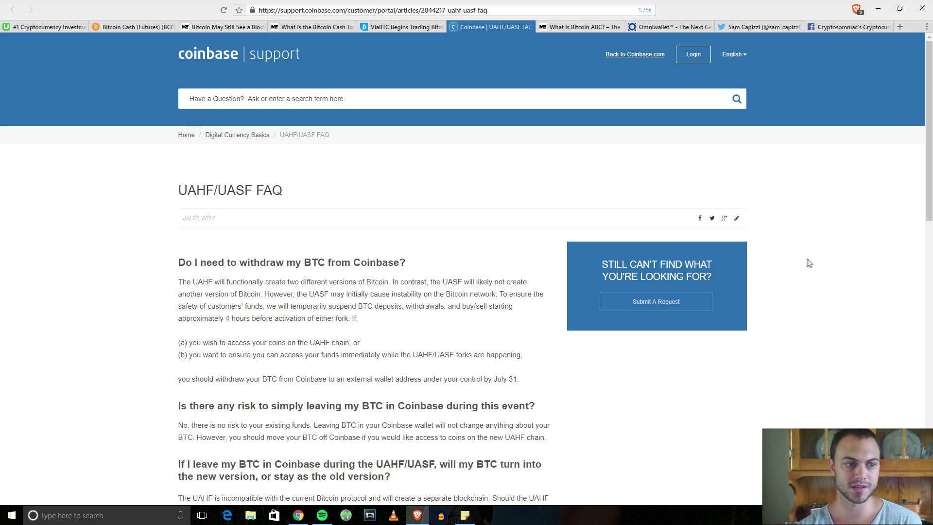
scroll(812, 263, "down", 2)
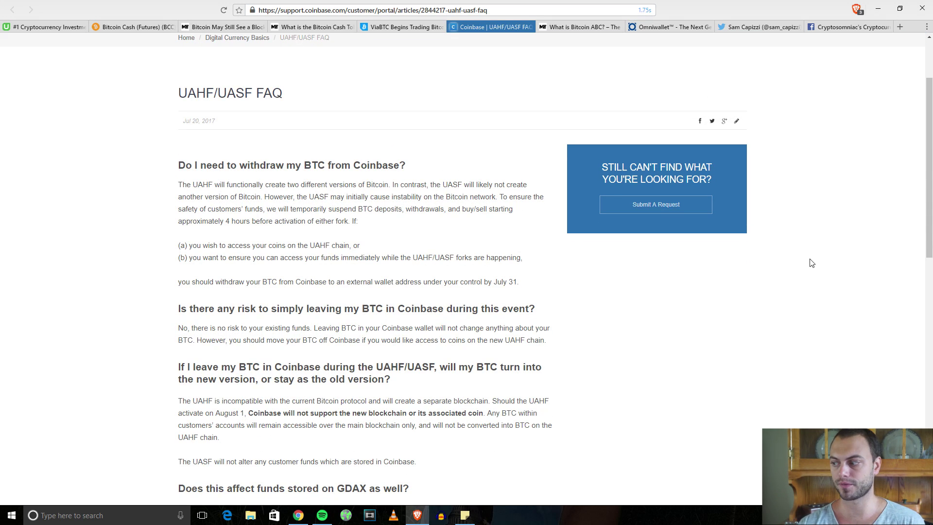
scroll(631, 349, "down", 2)
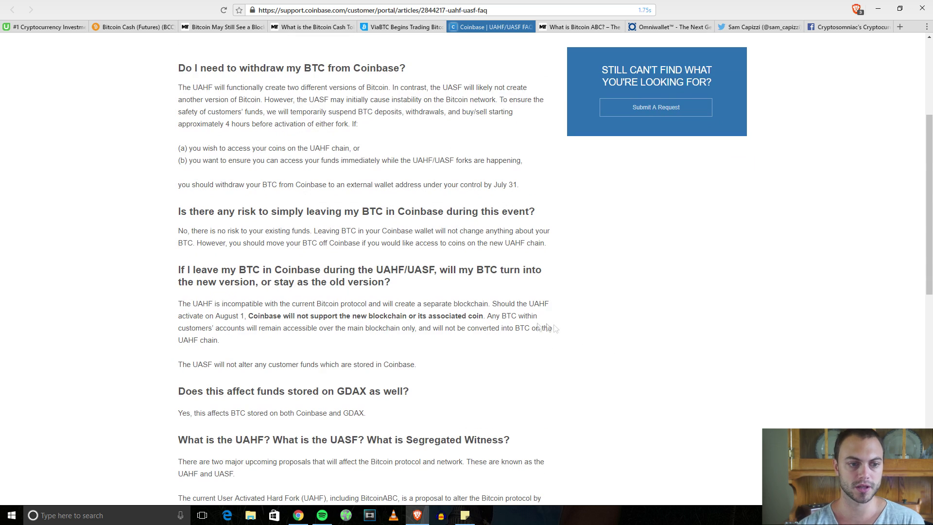
scroll(262, 155, "up", 1)
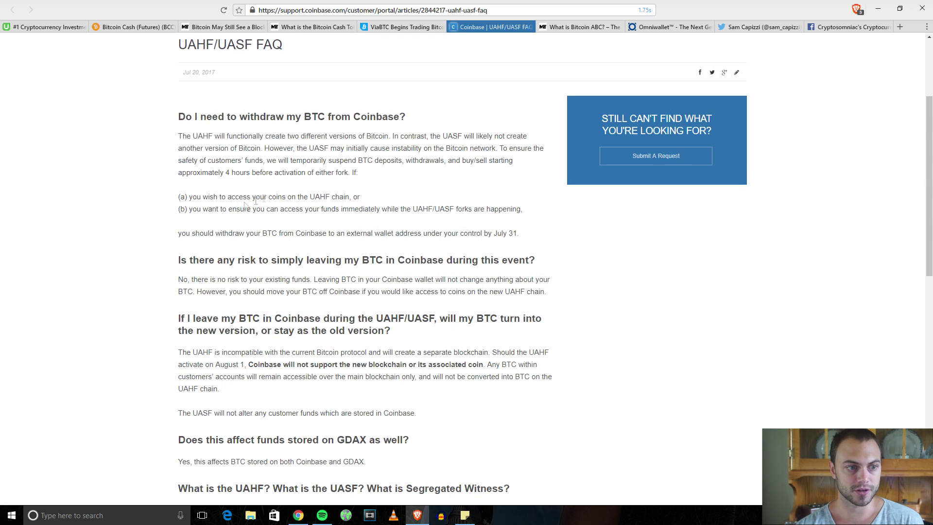
left_click_drag(193, 198, 305, 198)
left_click(376, 199)
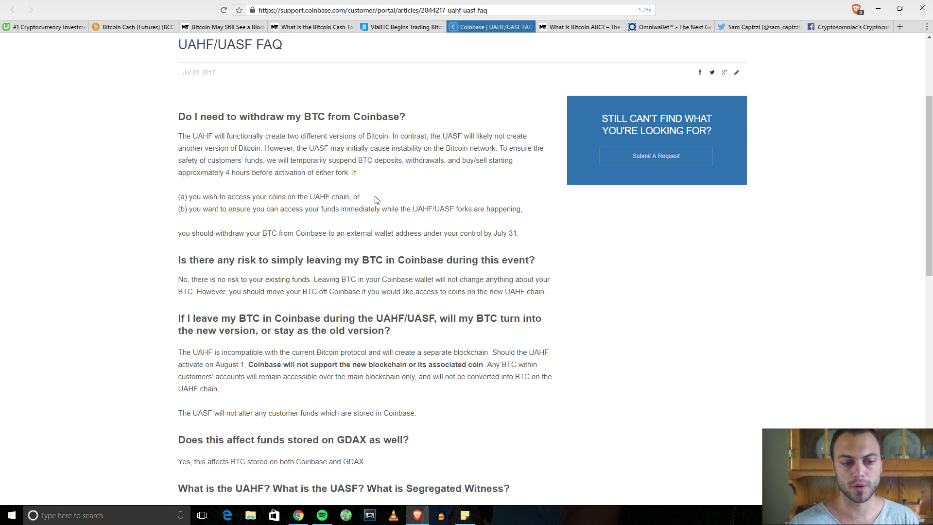
key("ctrl+shift+Tab")
key("ctrl+shift+Tab")
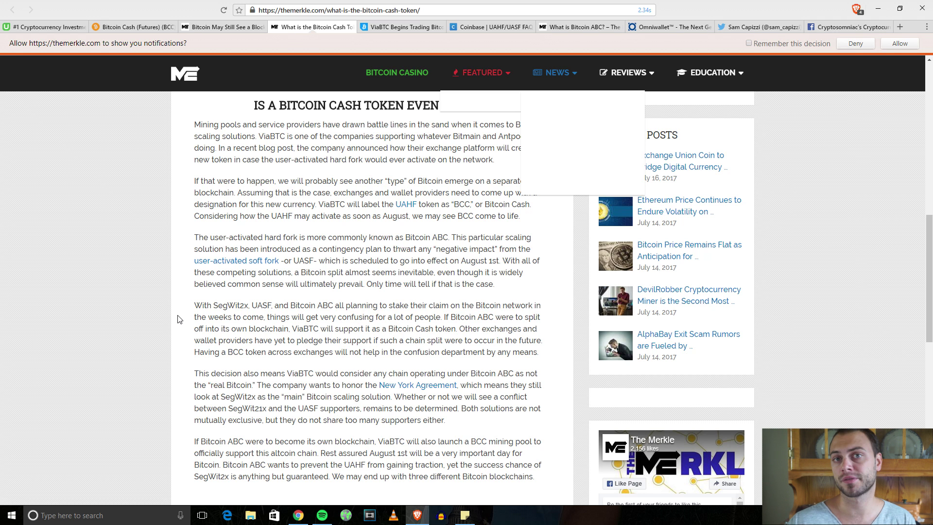
Go to the Omniwallet site and start Create Wallet to show the empty Create New Wallet form.
left_click(671, 27)
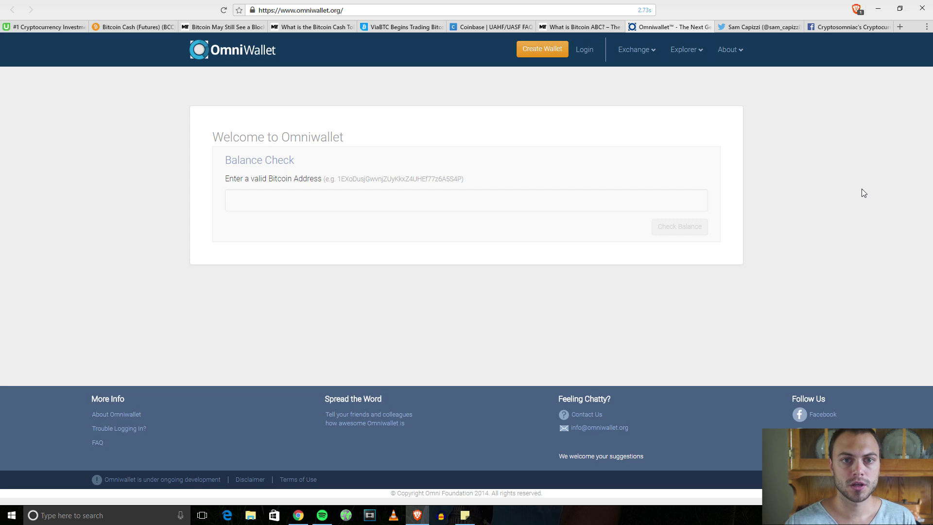
left_click(543, 49)
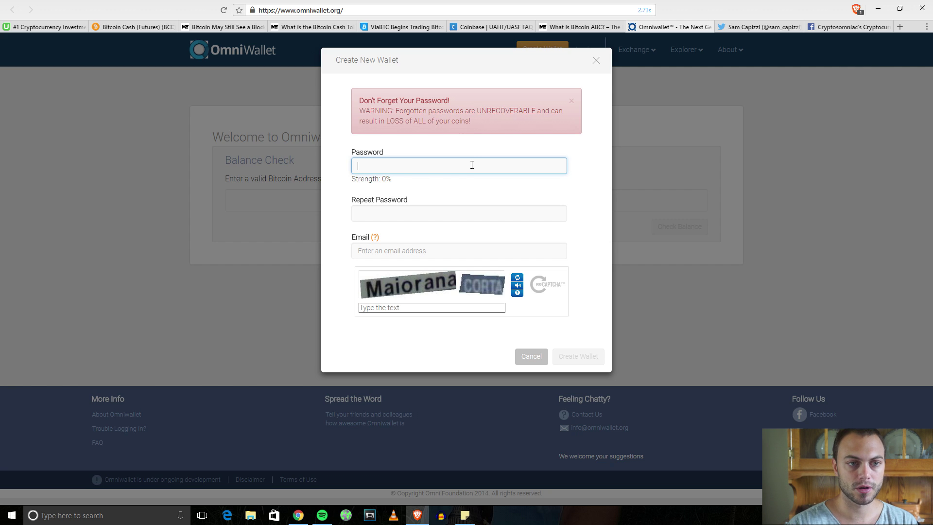
Enter a 71%-strength wallet password and move on to the repeat-password field.
type("********")
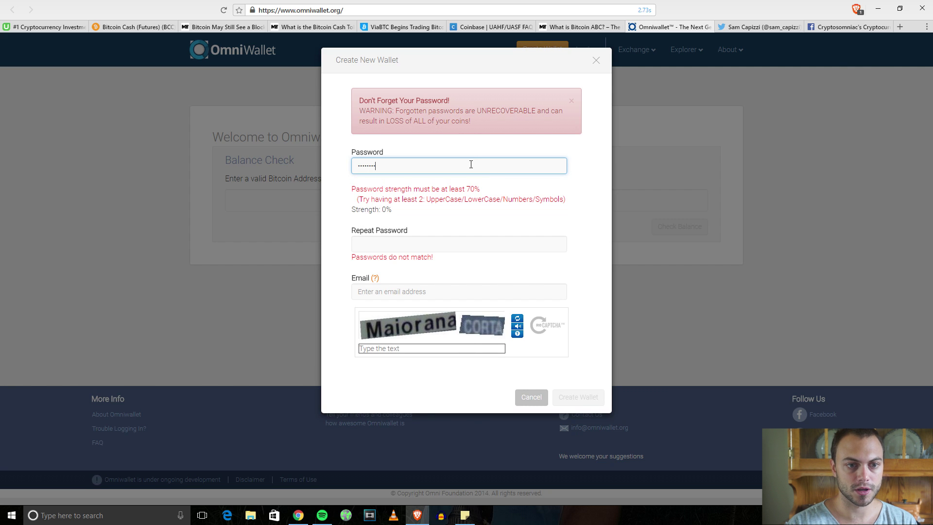
key("BackSpace")
key("BackSpace")
key("BackSpace")
key("BackSpace")
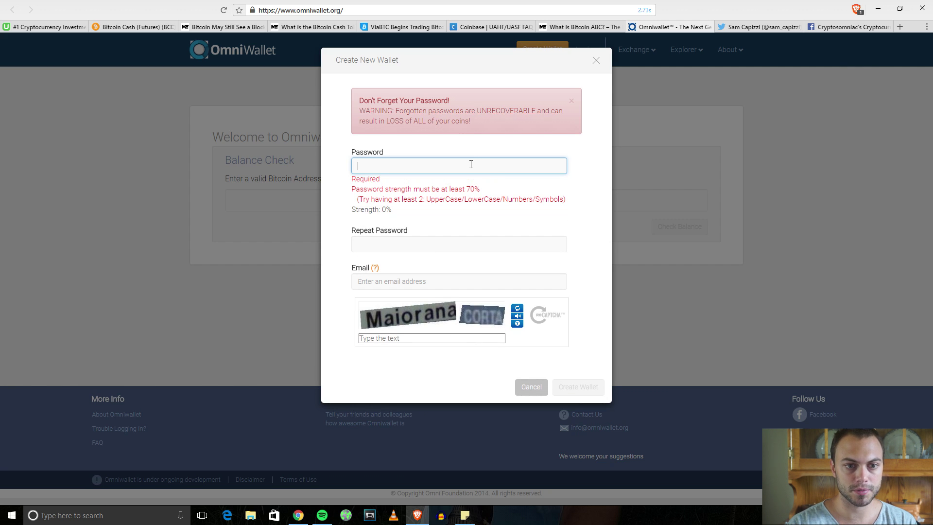
type("**")
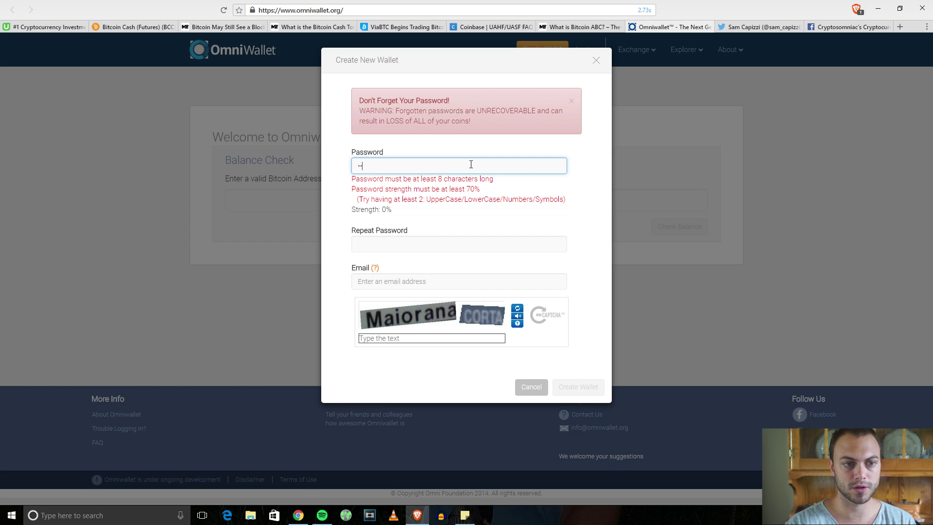
type("******")
key("Tab")
type("********")
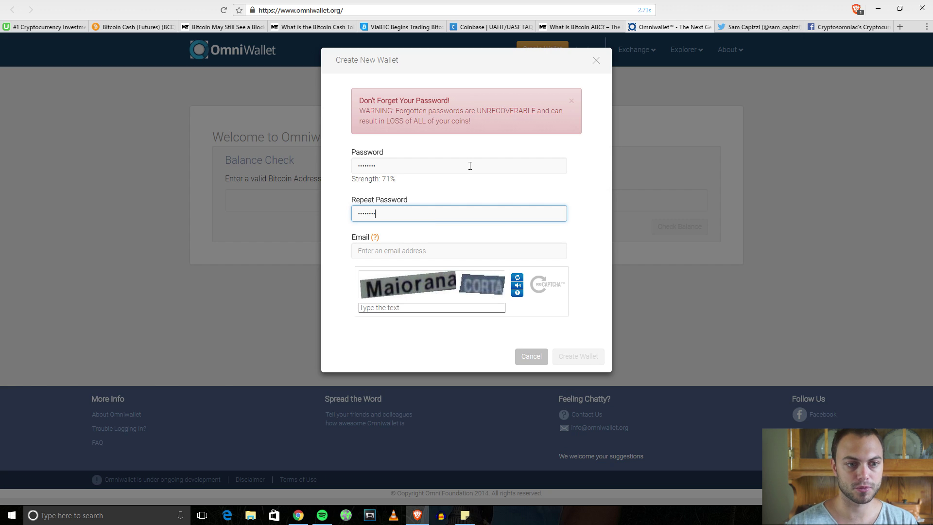
Fill in the e-mail field by picking the saved address from the autocomplete suggestions.
left_click(408, 256)
mouse_move(374, 239)
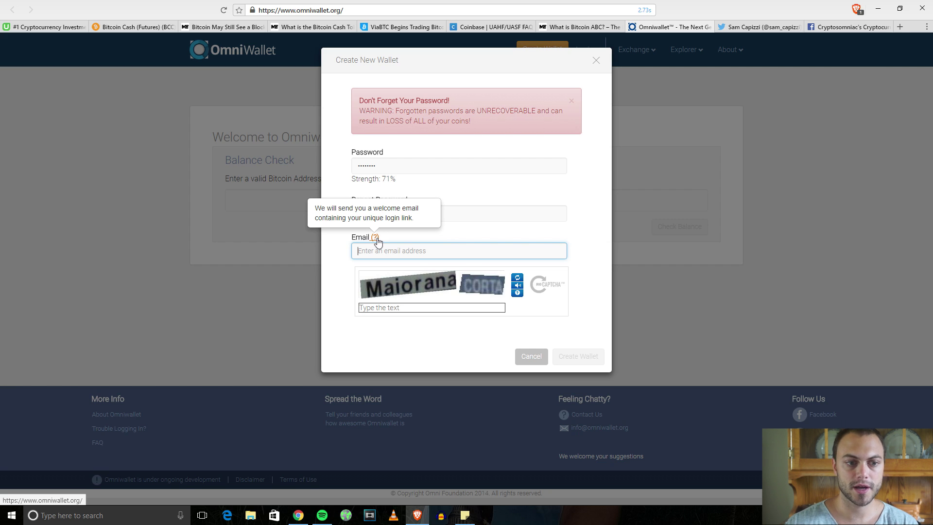
left_click(389, 253)
left_click(486, 238)
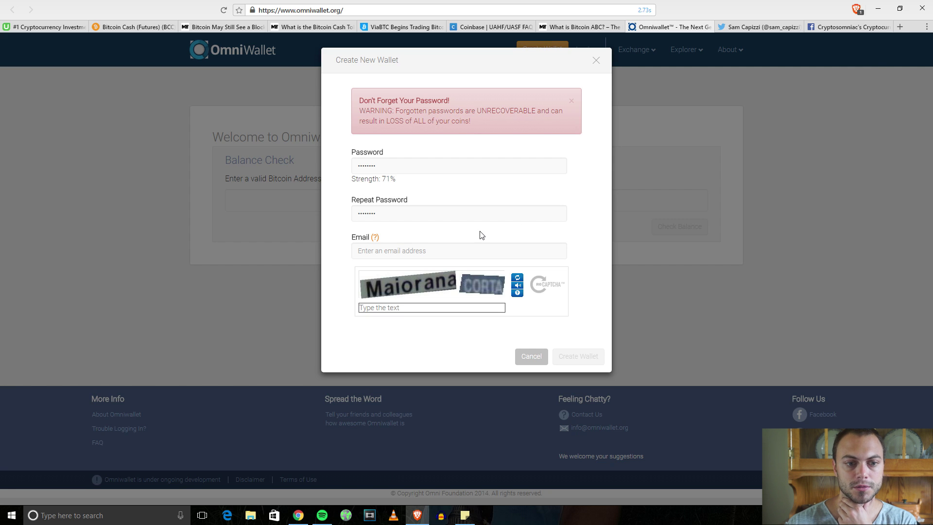
left_click(470, 254)
type("sam")
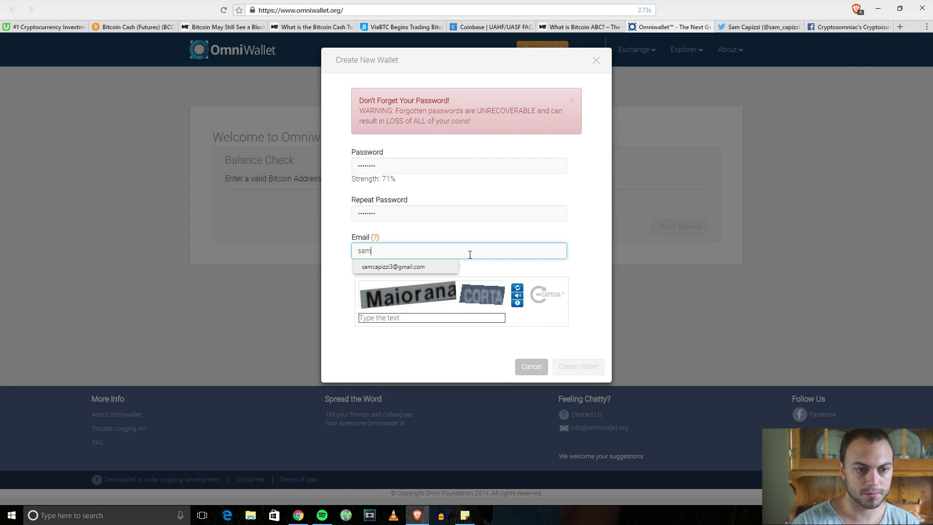
left_click(450, 267)
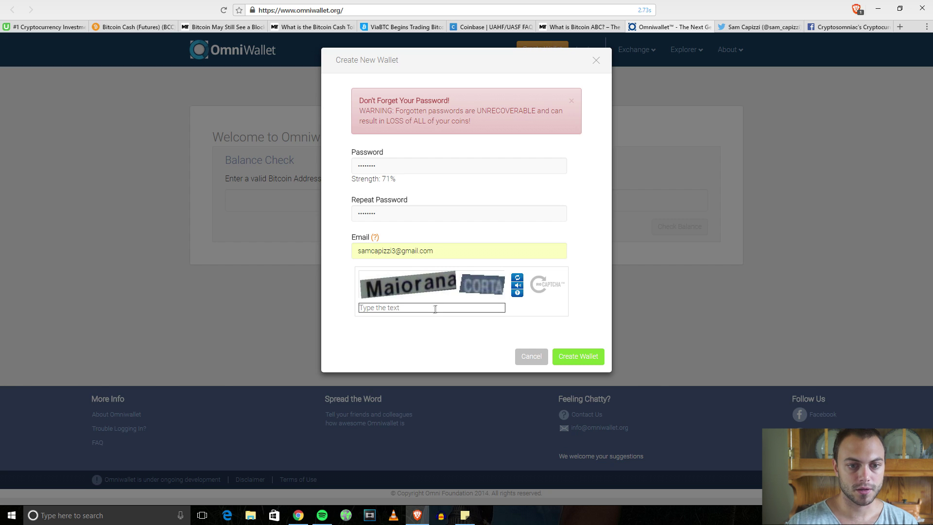
Enter the captcha answer and submit the form to create the wallet.
left_click(436, 307)
type("Ma")
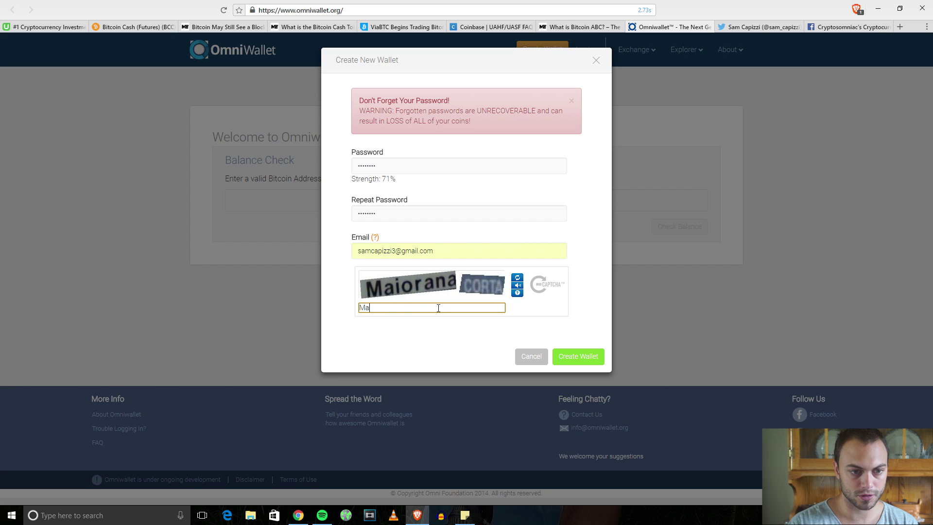
type("iorana CO")
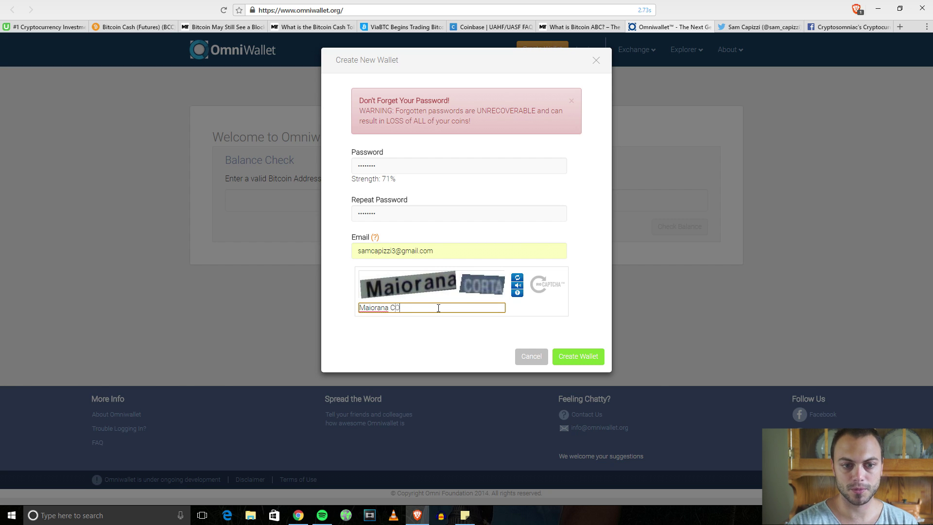
type("RTA")
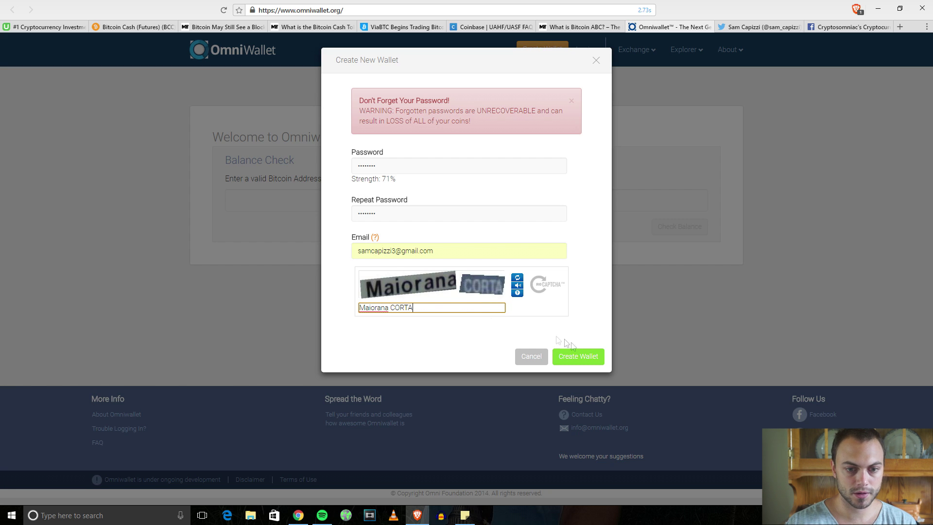
left_click(588, 358)
left_click(589, 358)
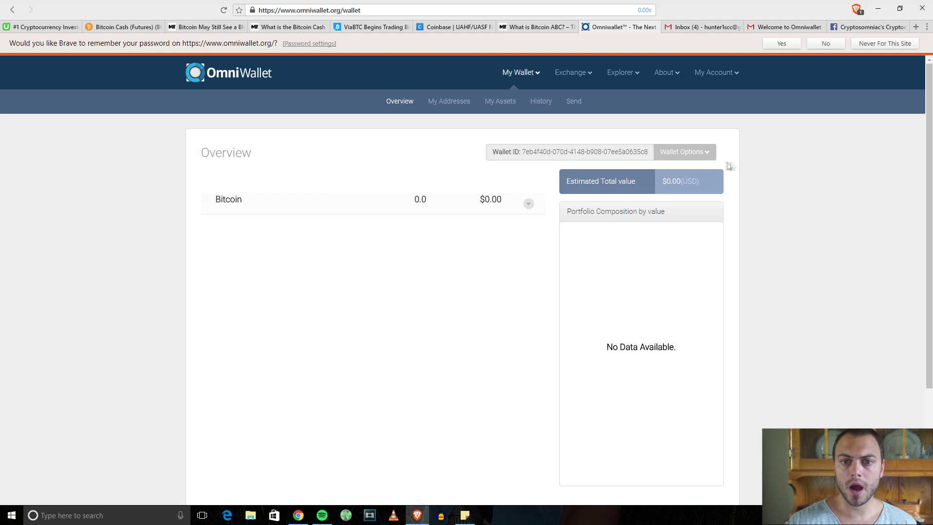
Export a wallet backup via Wallet Options > Backup, validating it with the wallet password.
left_click(707, 154)
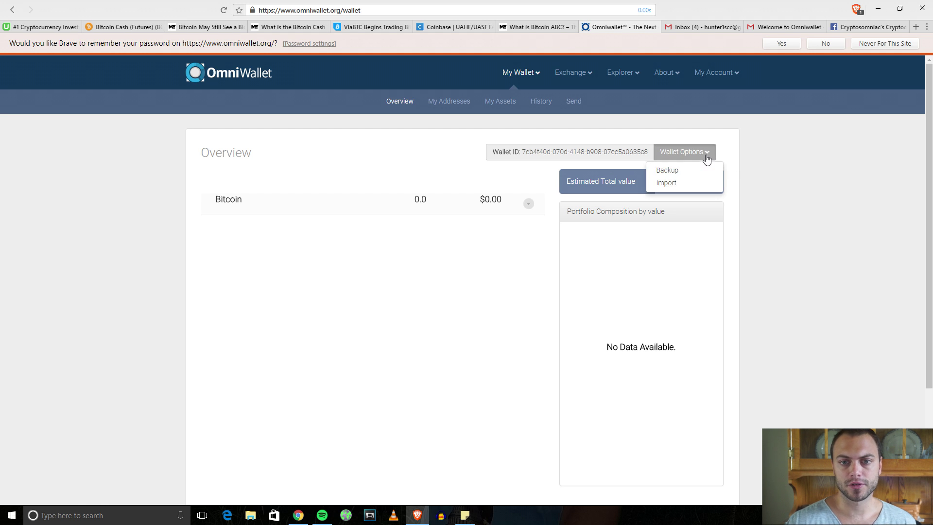
left_click(679, 170)
left_click(496, 174)
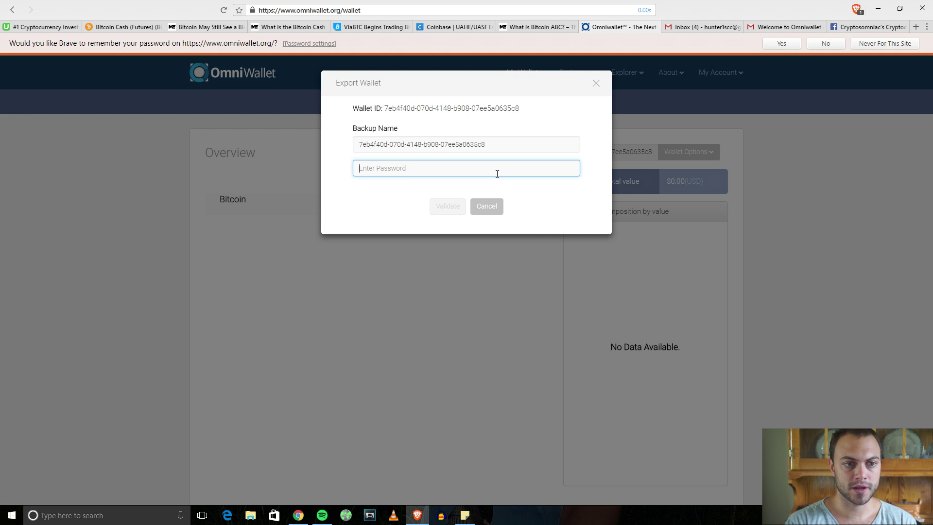
type("********")
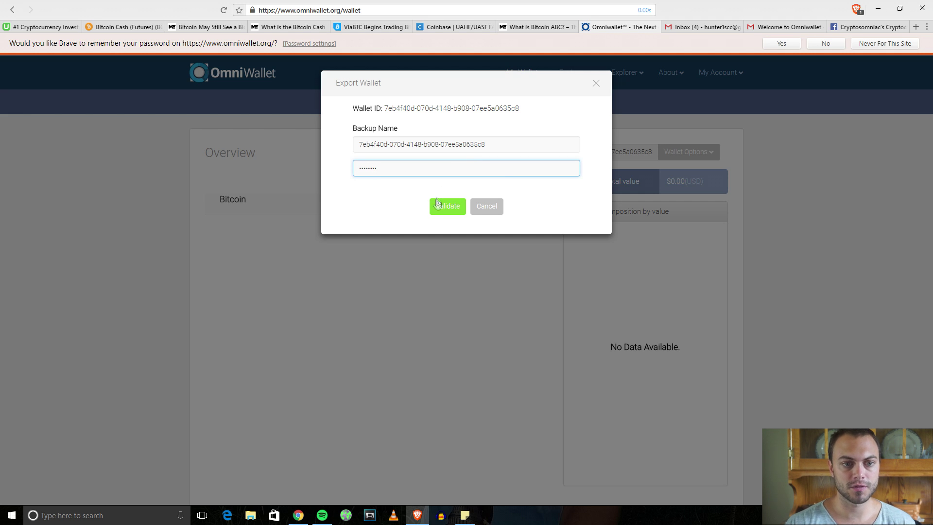
left_click(437, 204)
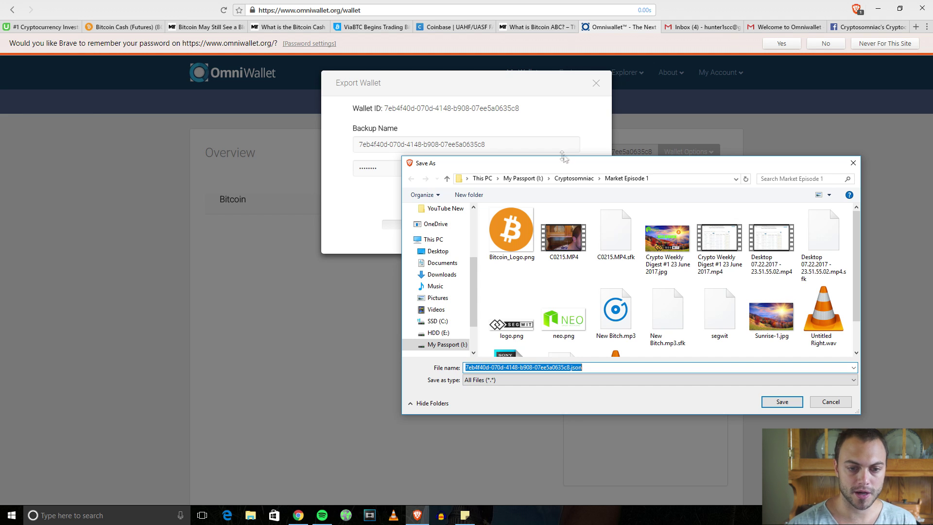
Save the backup as OmniWallet.json in the Documents folder.
left_click_drag(580, 166, 581, 132)
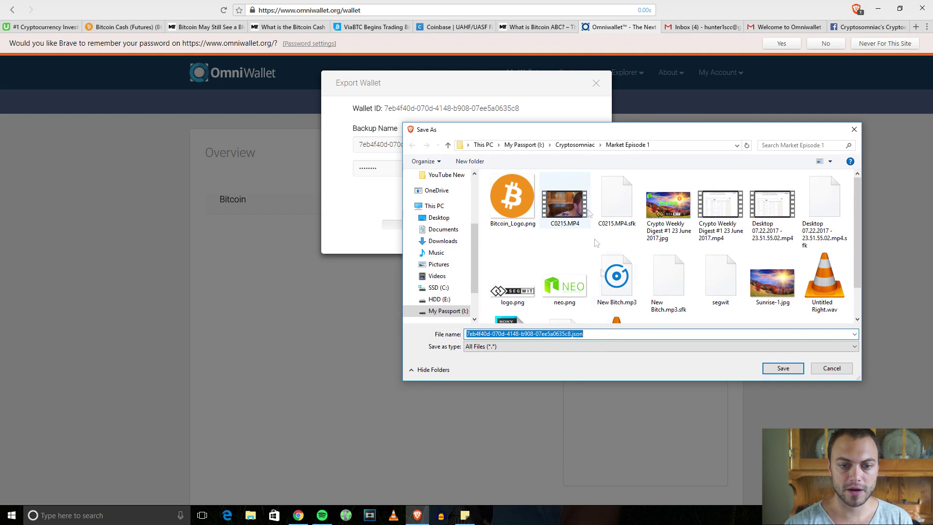
left_click(573, 334)
left_click_drag(572, 333, 465, 334)
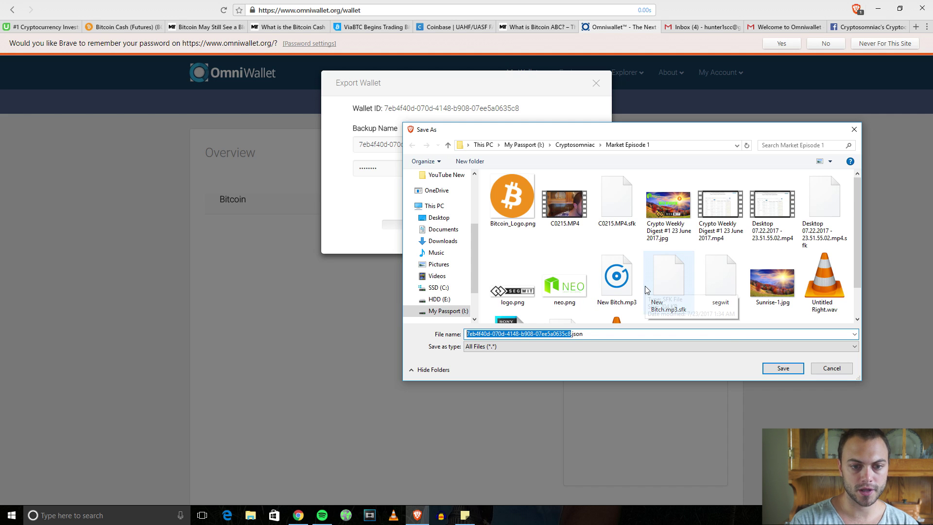
type("OmniWalle")
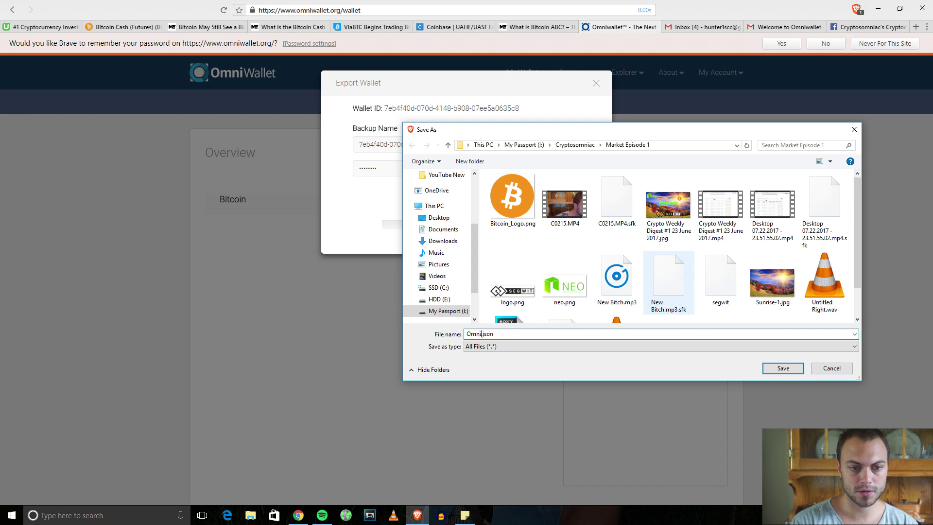
type("t")
left_click(438, 218)
left_click(443, 228)
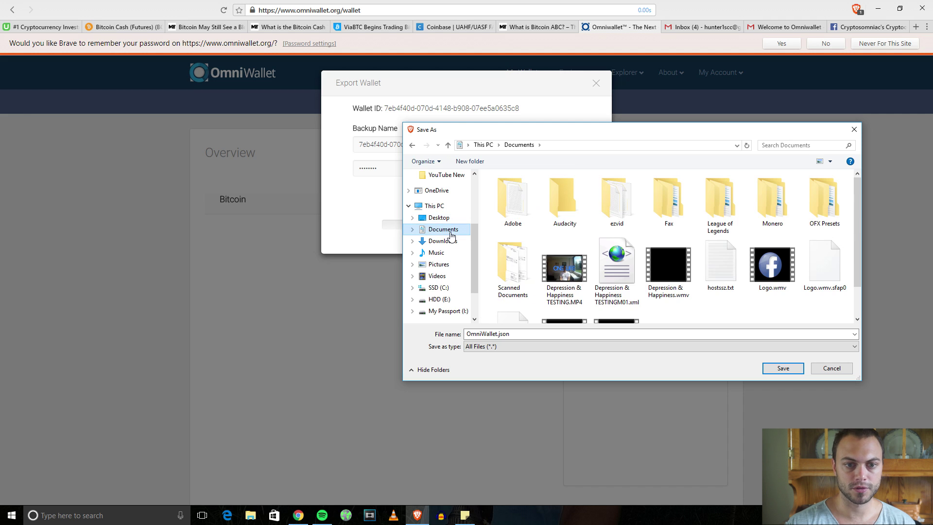
scroll(549, 257, "down", 1)
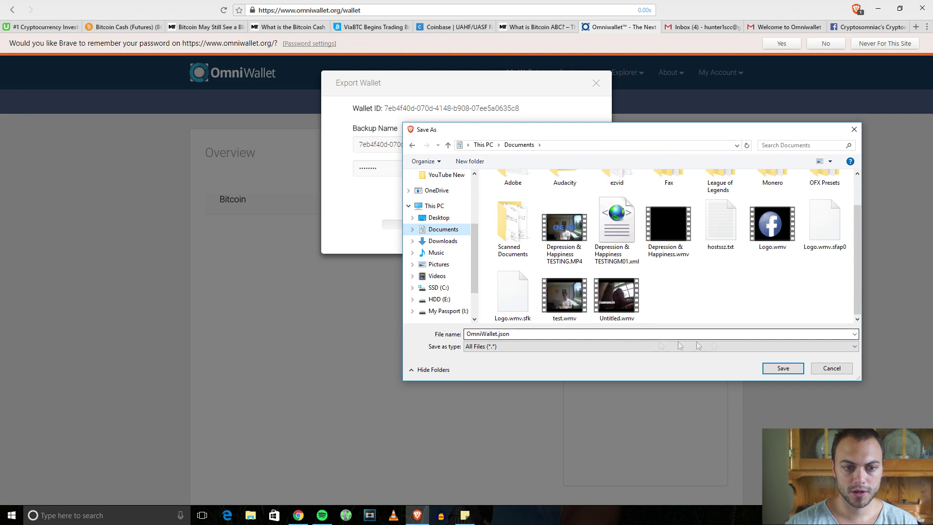
left_click(783, 368)
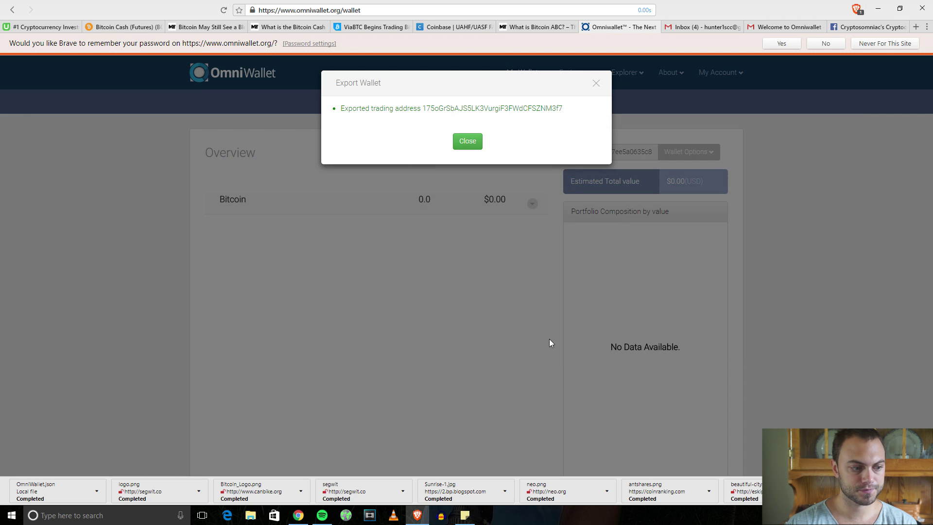
Dismiss the export success message and show the downloaded OmniWallet.json in its folder.
left_click_drag(397, 108, 488, 109)
left_click(487, 108)
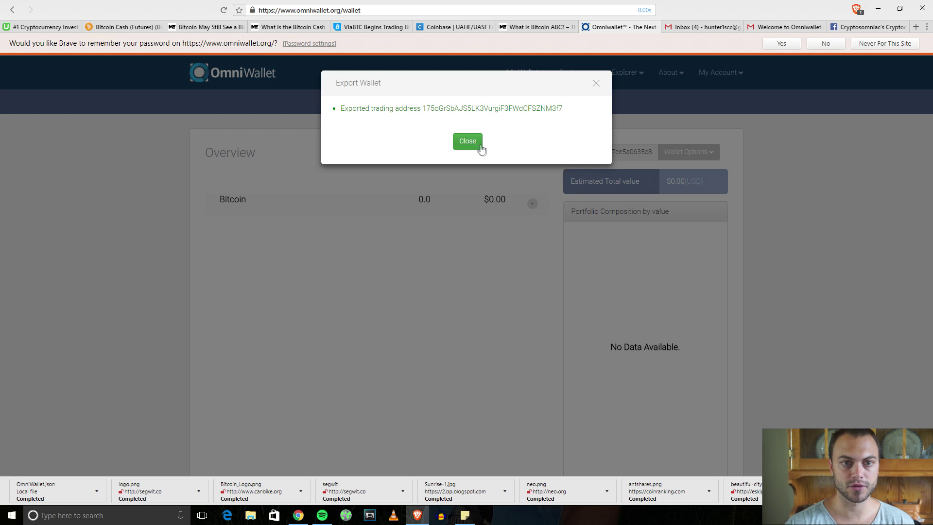
left_click(469, 142)
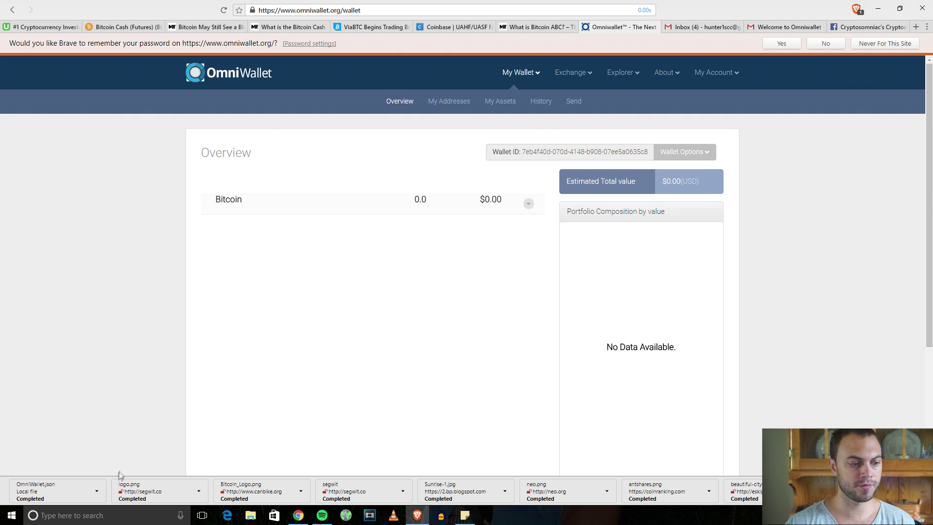
mouse_move(100, 492)
left_click(46, 476)
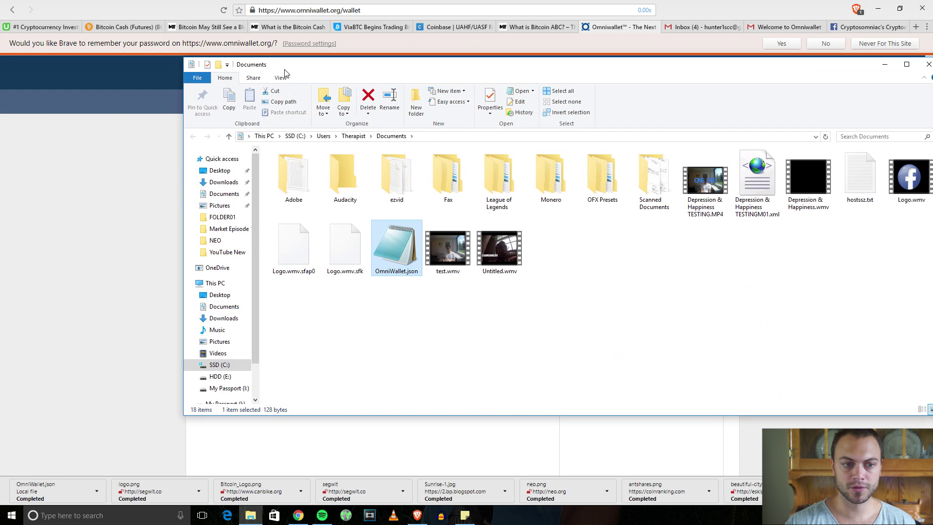
Choose Open with on OmniWallet.json's right-click menu to bring up the app chooser.
left_click_drag(487, 67, 410, 70)
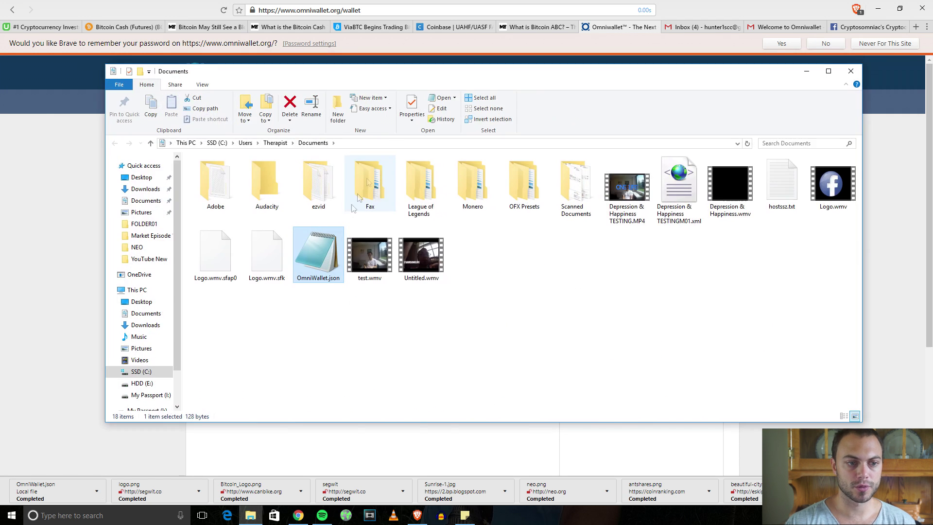
right_click(329, 244)
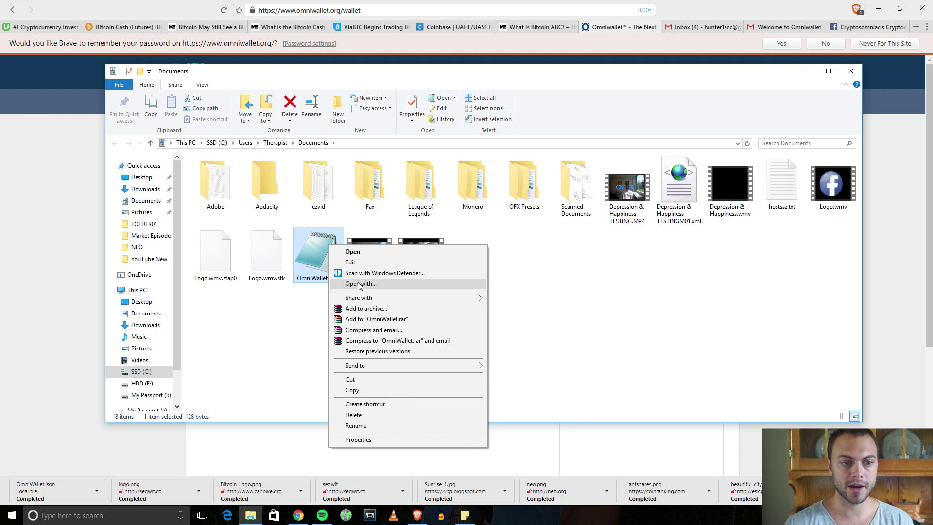
left_click(318, 247)
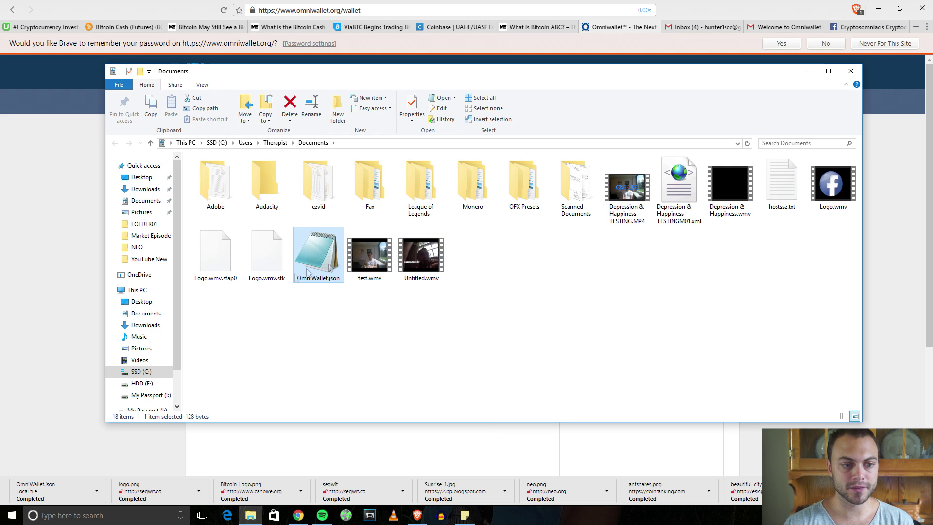
left_click(324, 328)
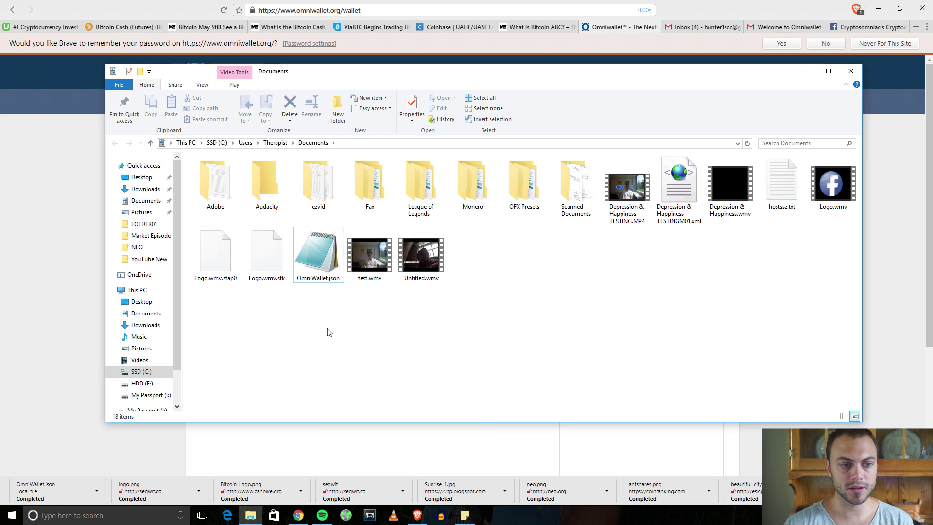
right_click(319, 257)
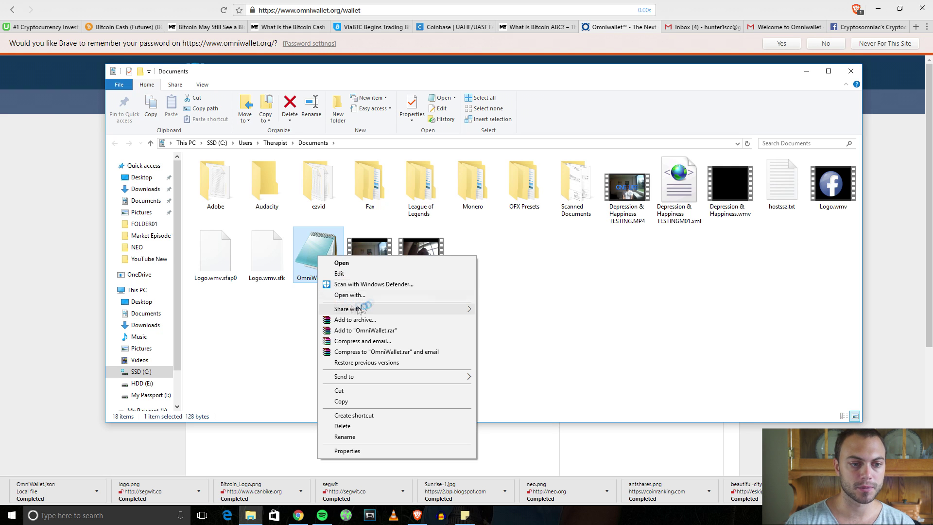
left_click(372, 297)
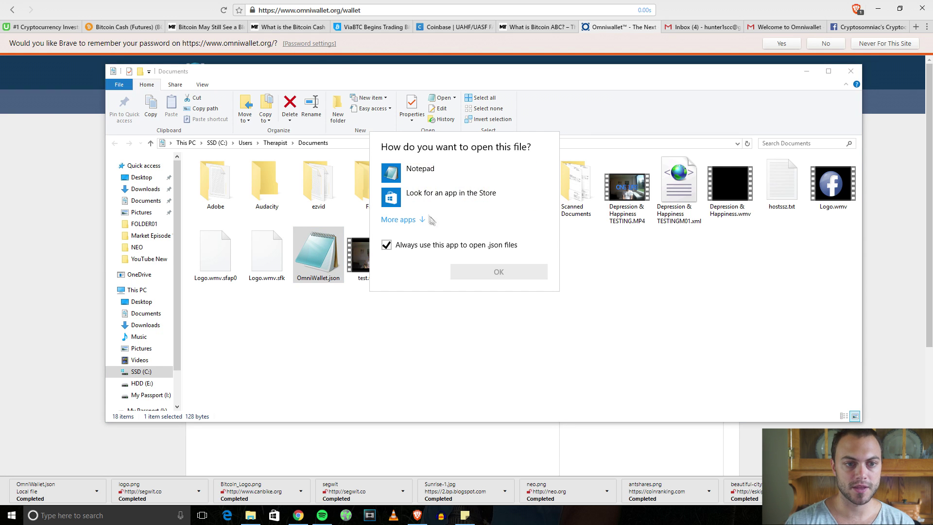
Open OmniWallet.json in Notepad, review its address and private-key line, then return to Omniwallet.
double_click(415, 171)
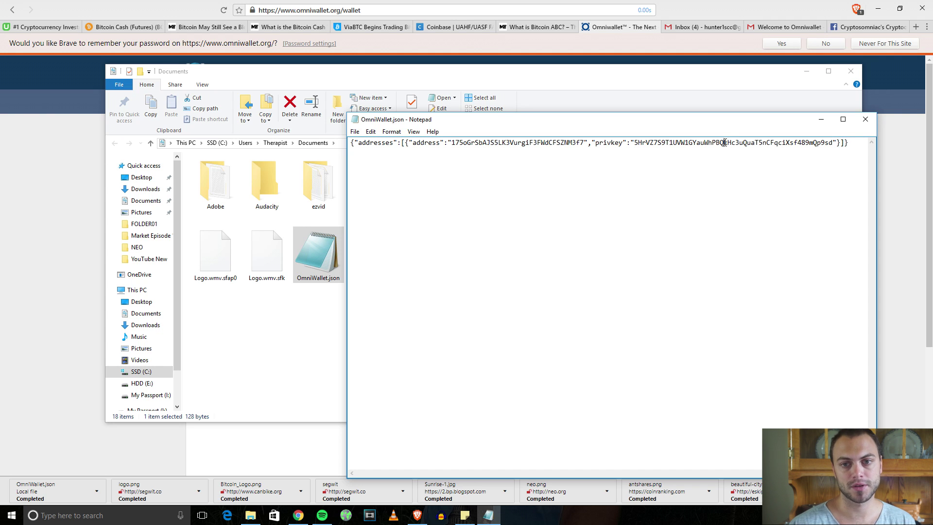
left_click_drag(854, 143, 344, 147)
left_click(670, 213)
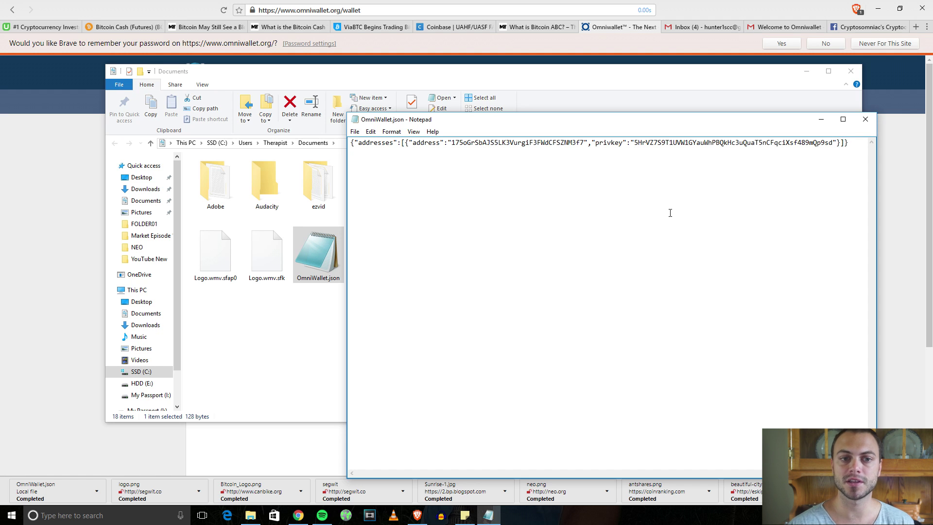
left_click_drag(606, 127, 535, 98)
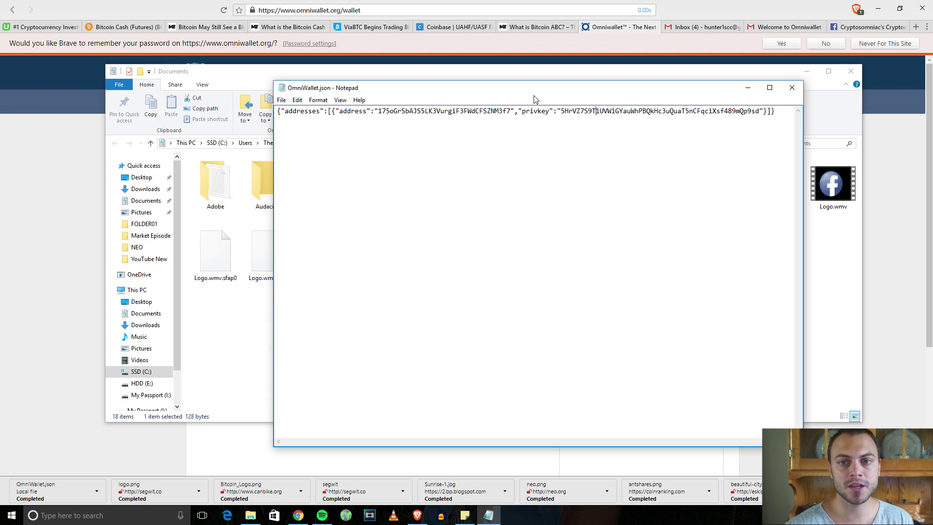
left_click_drag(775, 111, 180, 149)
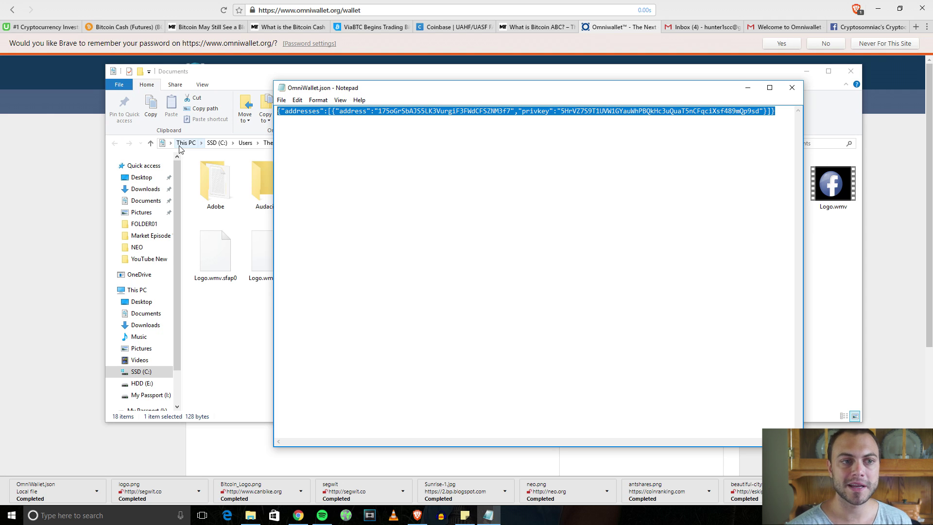
left_click(869, 157)
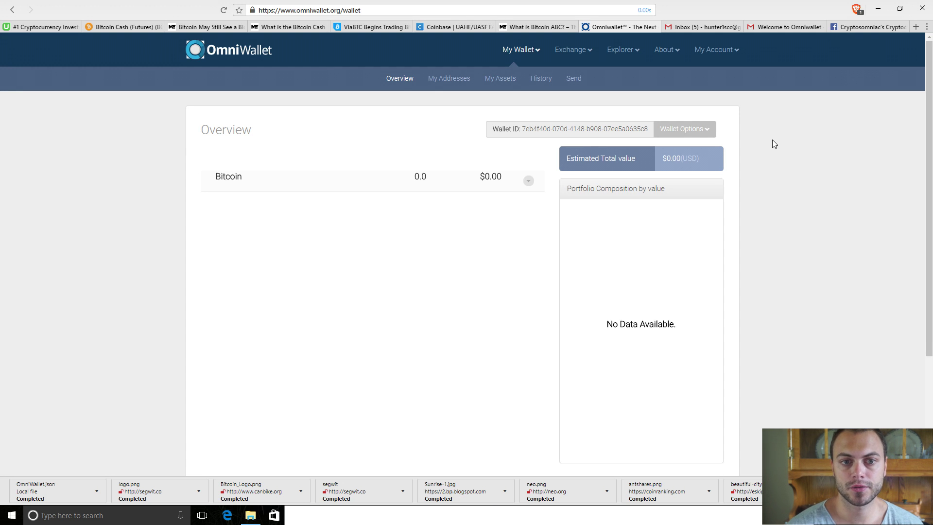
Select the full Wallet ID on the Overview page, then switch to the Gmail welcome email.
double_click(620, 127)
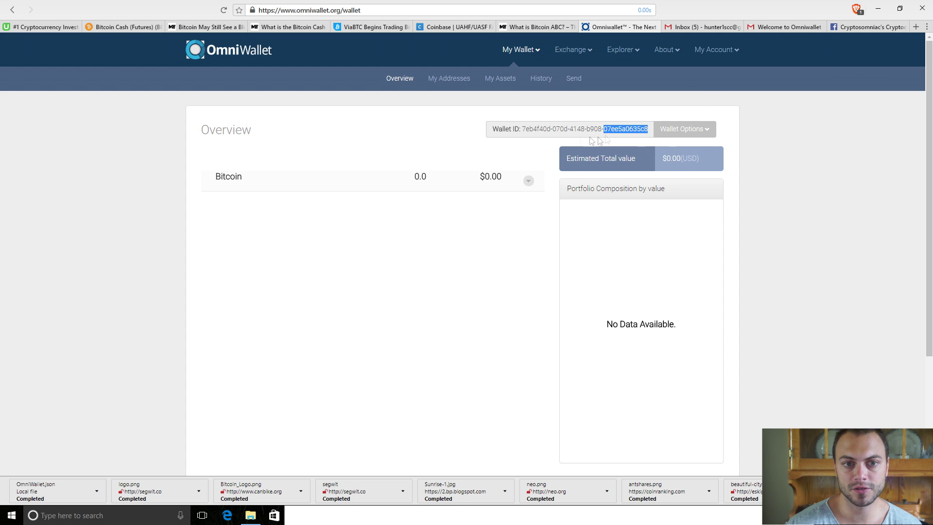
left_click(526, 127)
left_click_drag(522, 129, 651, 129)
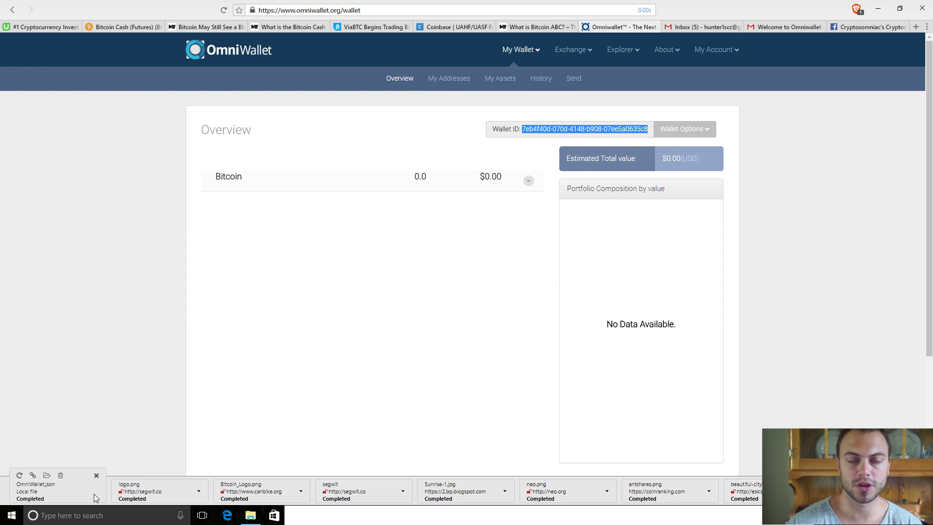
left_click(787, 258)
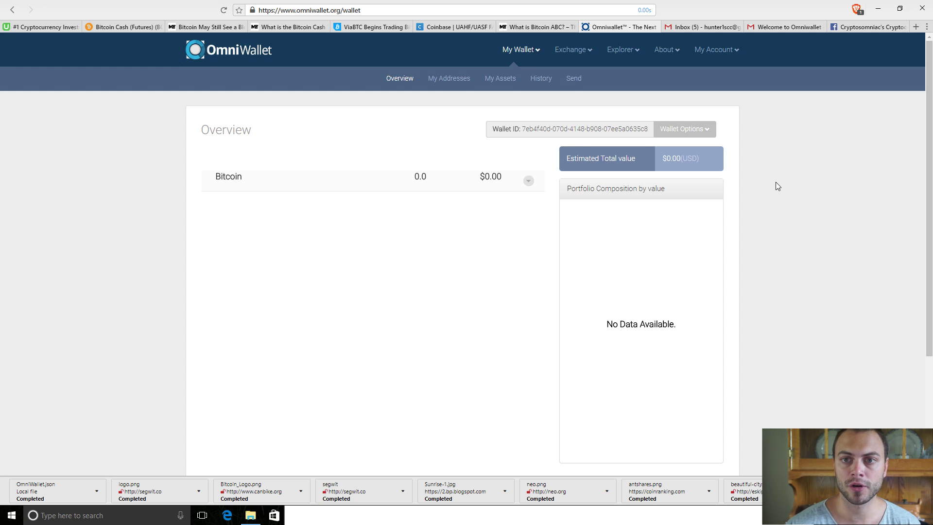
left_click(773, 28)
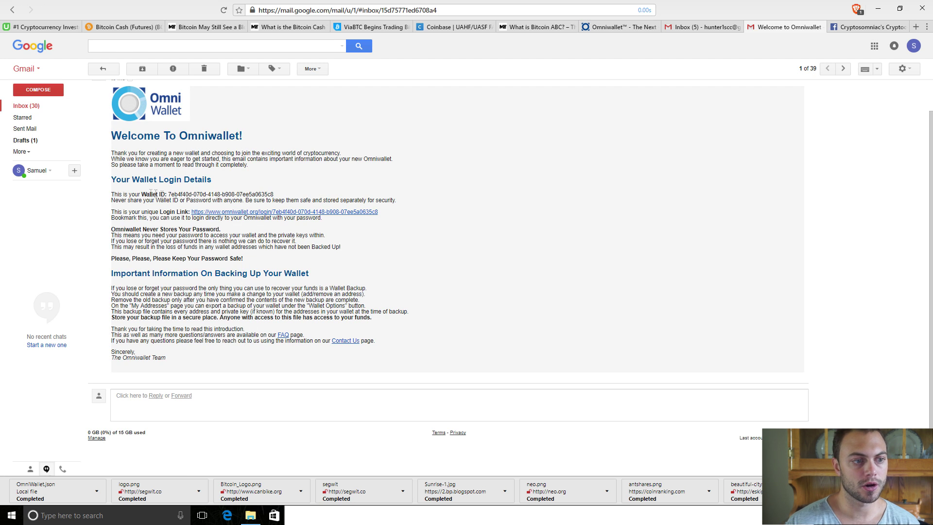
Select the Wallet ID in the welcome email, then switch back to the Omniwallet tab.
left_click_drag(146, 194, 203, 195)
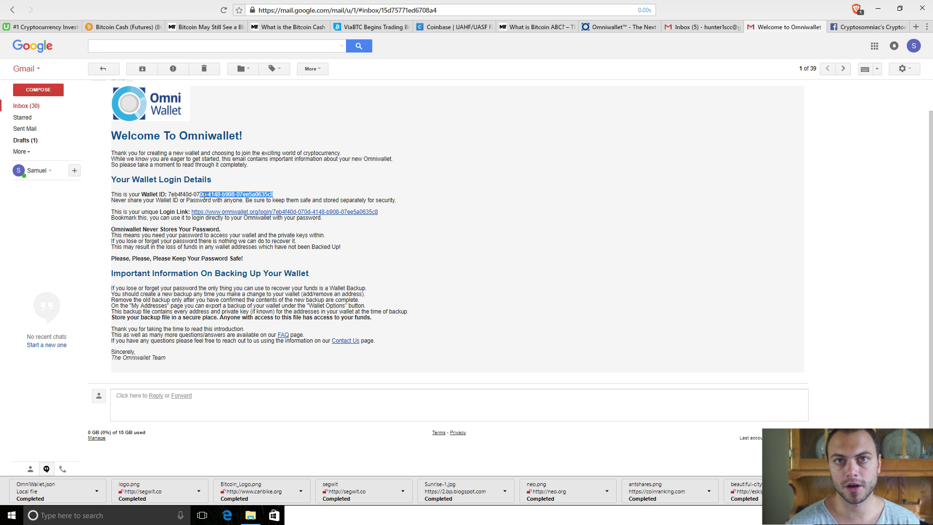
left_click(284, 191)
left_click(618, 28)
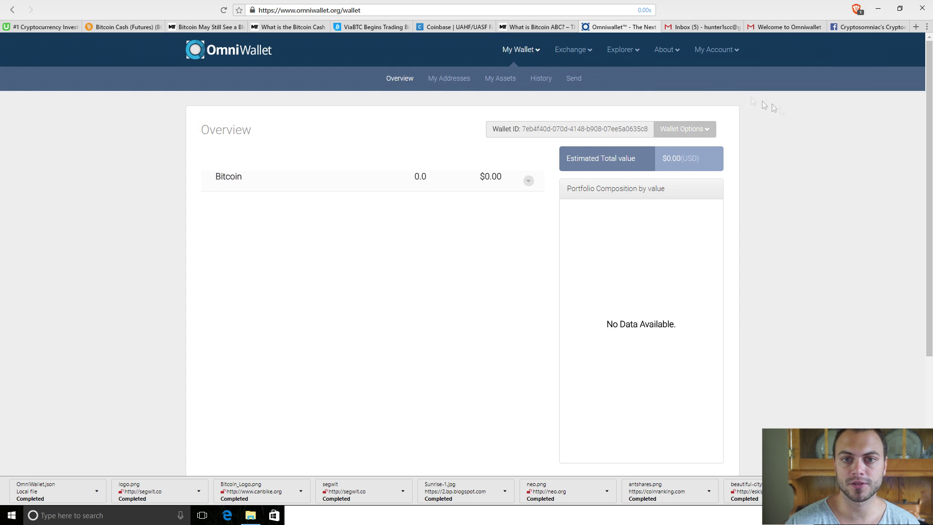
Log out via My Account, then log back in with the autofilled Wallet ID and password.
left_click(726, 51)
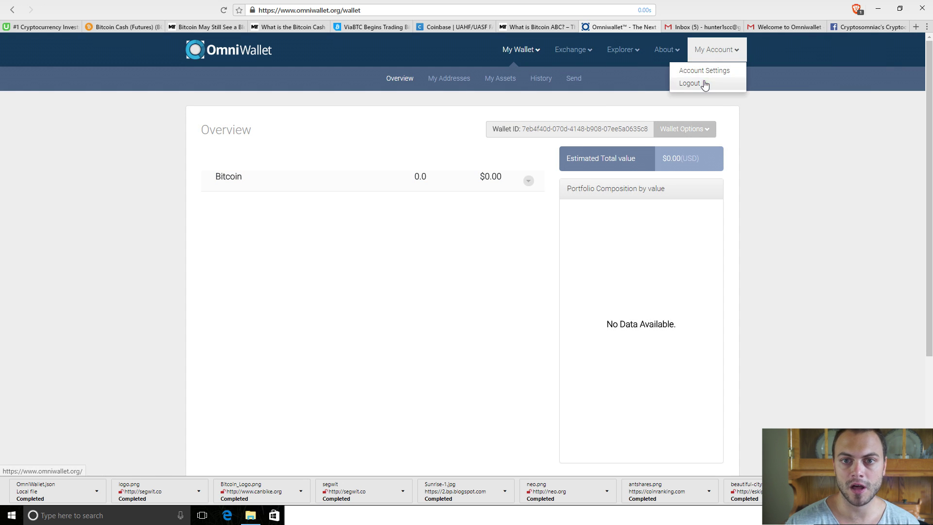
left_click(690, 83)
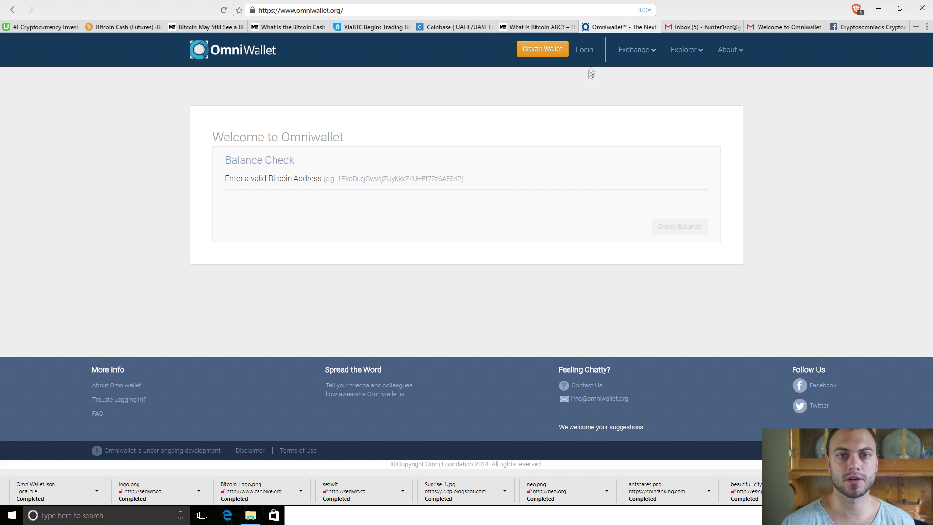
left_click(584, 50)
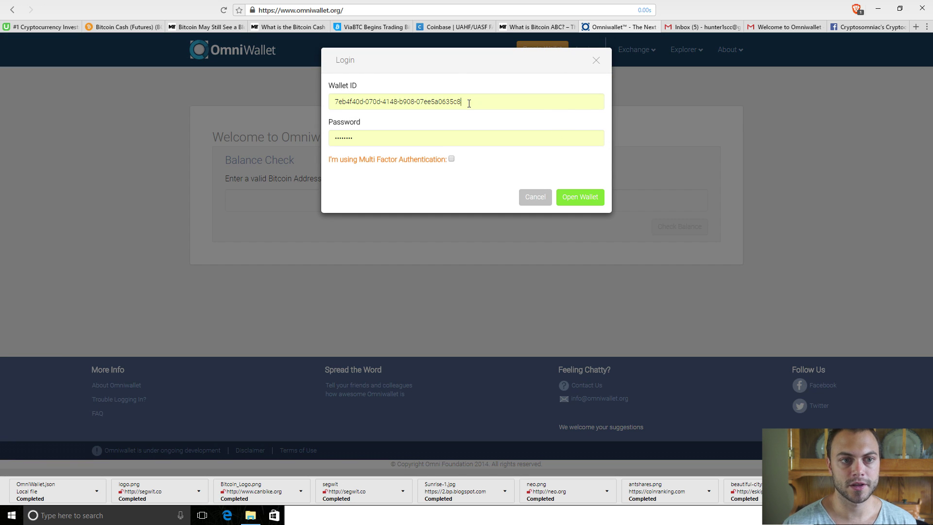
triple_click(469, 103)
left_click(492, 141)
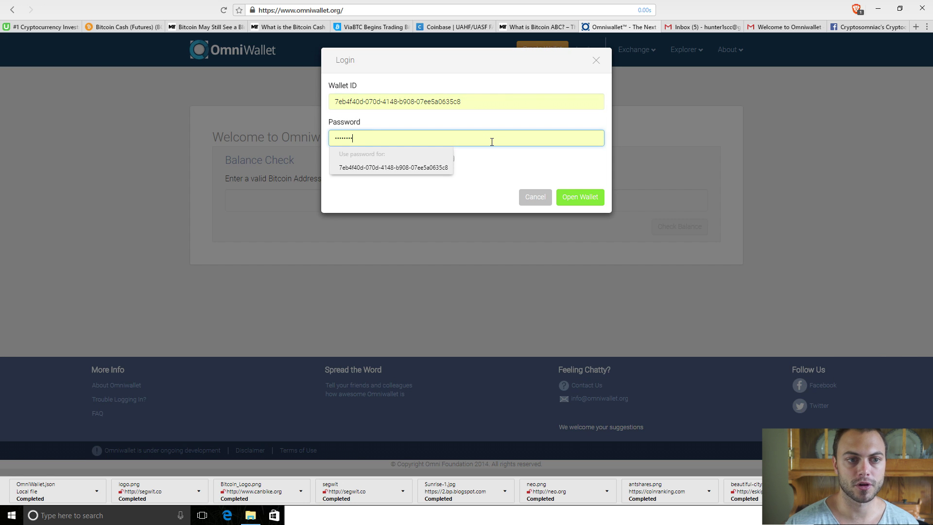
left_click(531, 105)
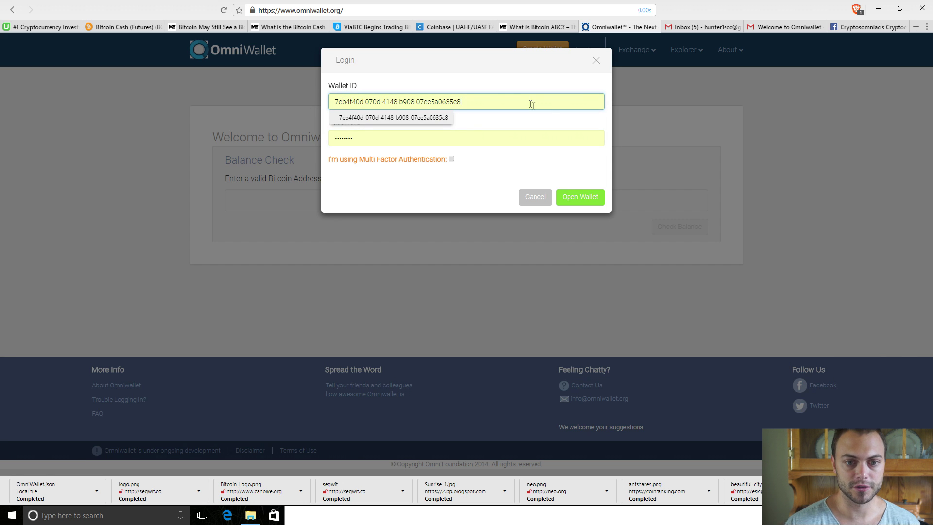
left_click(582, 197)
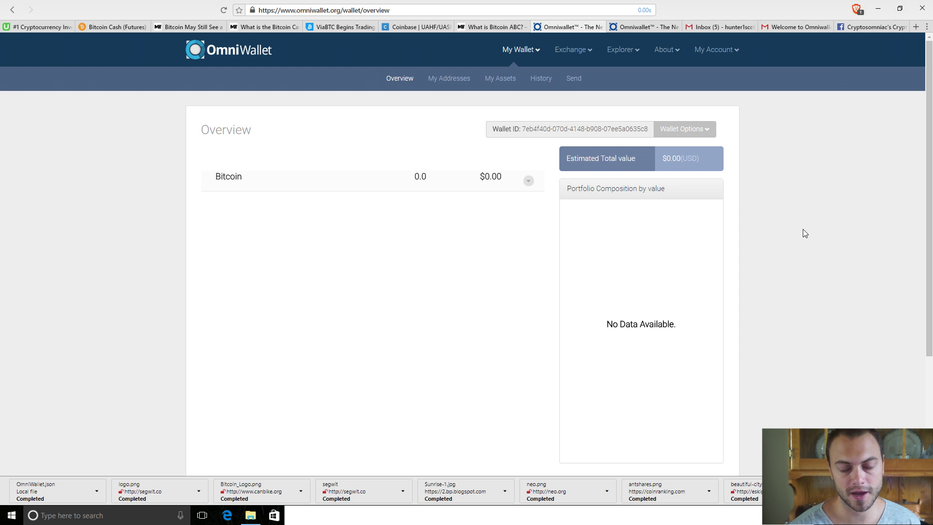
Open My Addresses, copy the receiving address, then return after briefly visiting the Udemy tab.
left_click(452, 82)
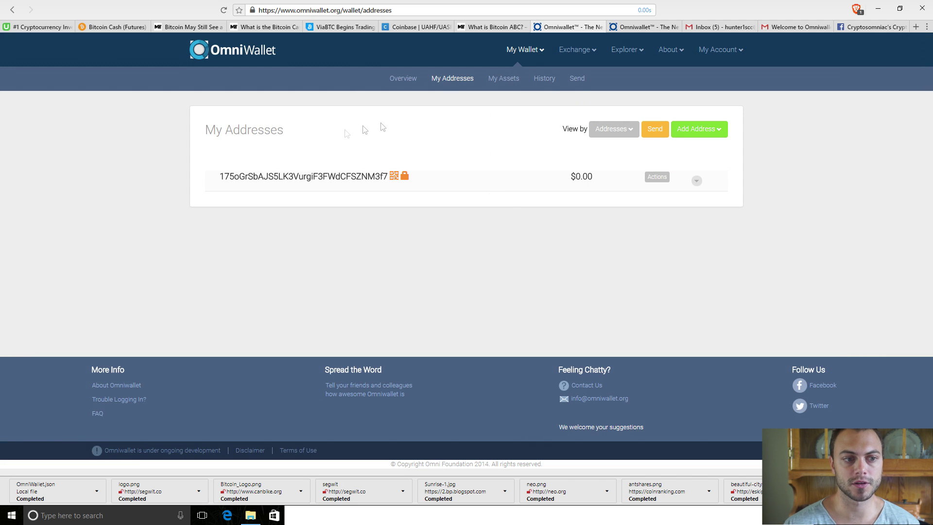
double_click(250, 176)
right_click(250, 177)
left_click(265, 195)
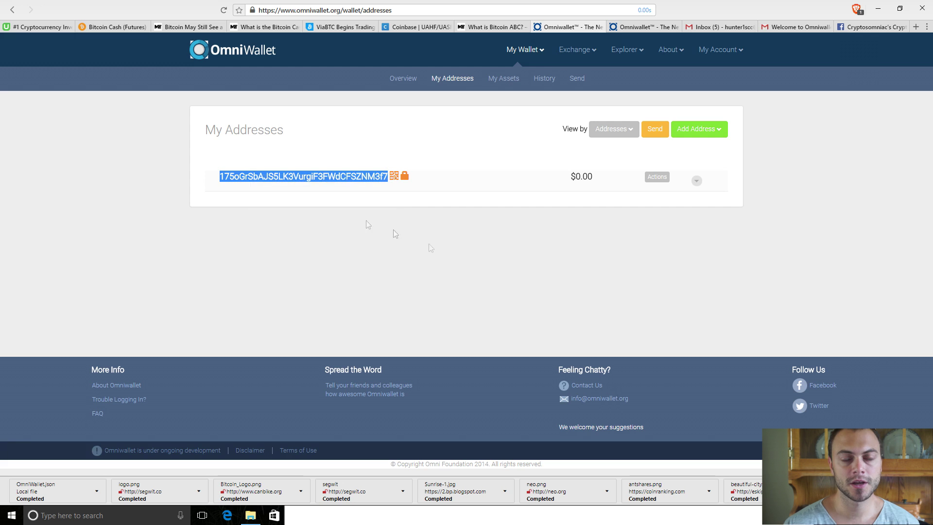
left_click(562, 278)
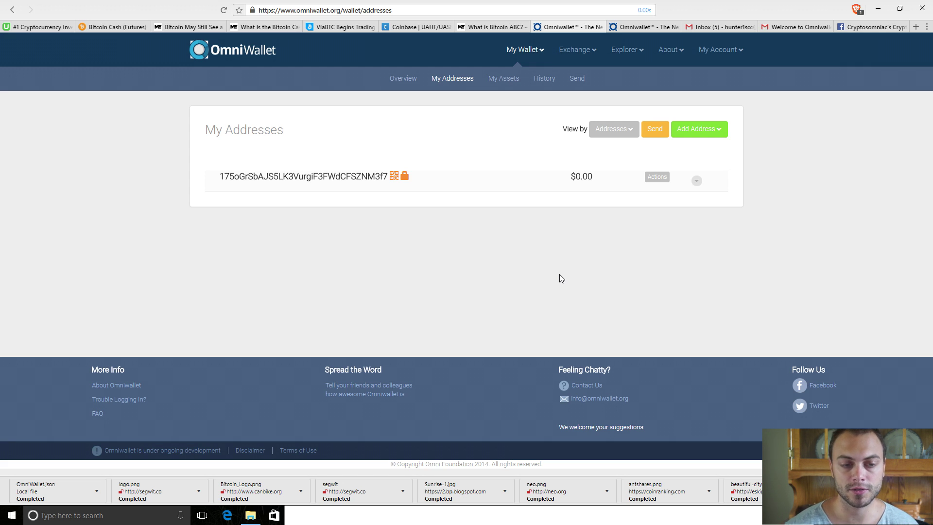
mouse_move(404, 178)
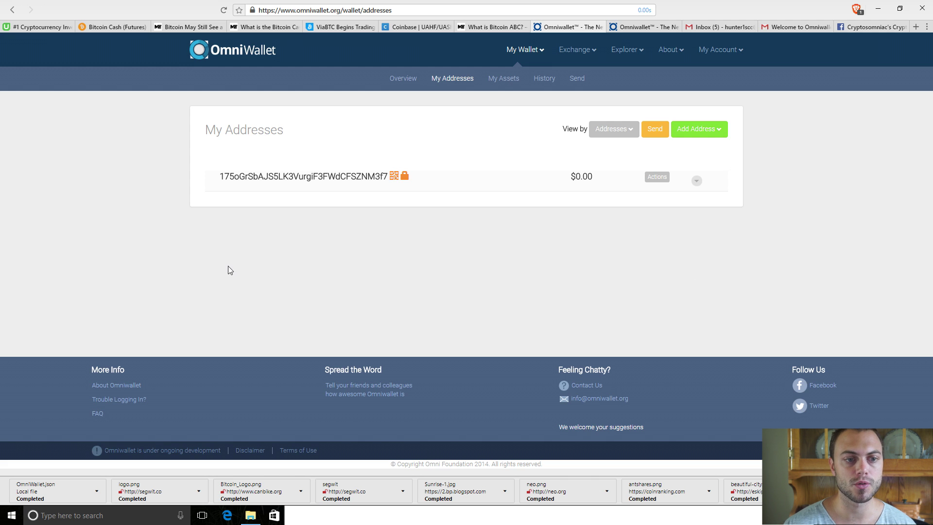
left_click(42, 27)
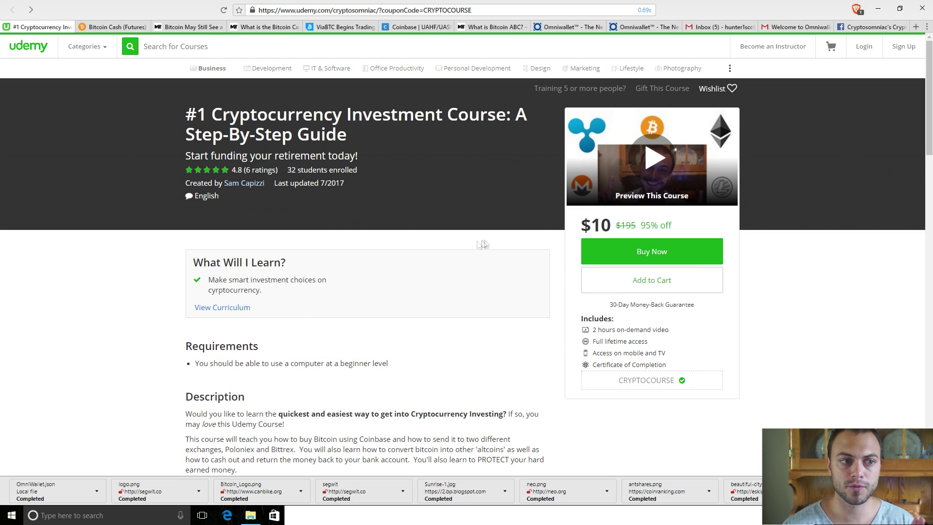
left_click(568, 27)
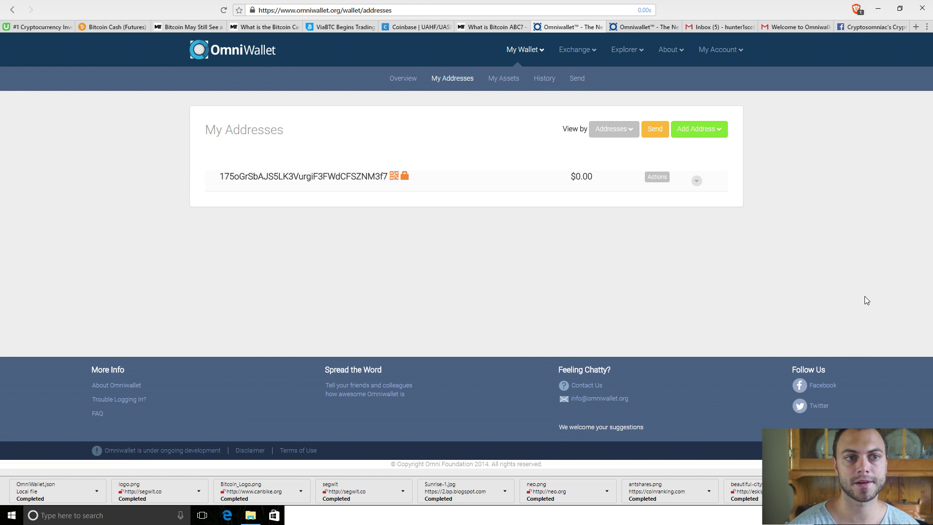